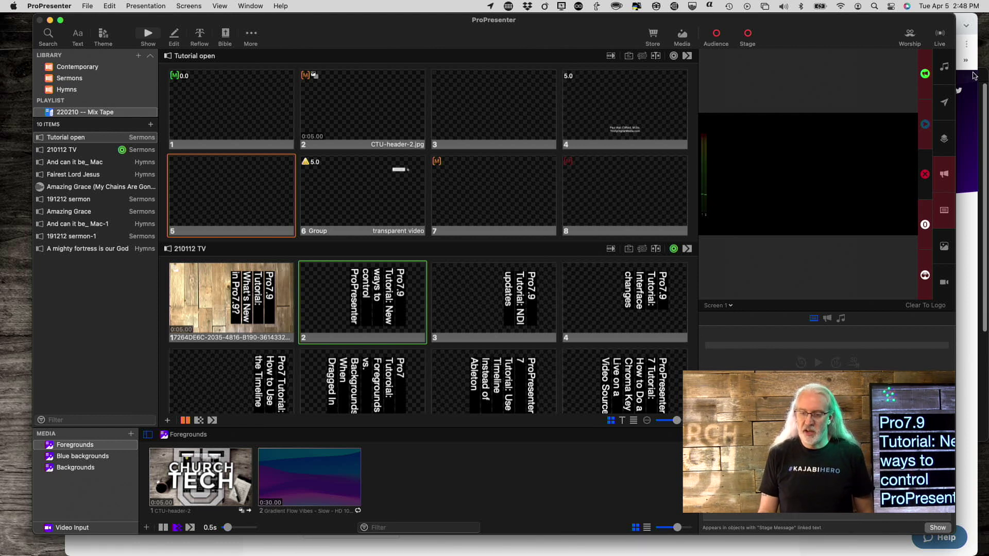
Scroll the API docs past Announcement, Audio and Capture to POST /v1/clear/groups and GET /v1/groups
{"action": "left_click", "coordinate": [964, 21]}
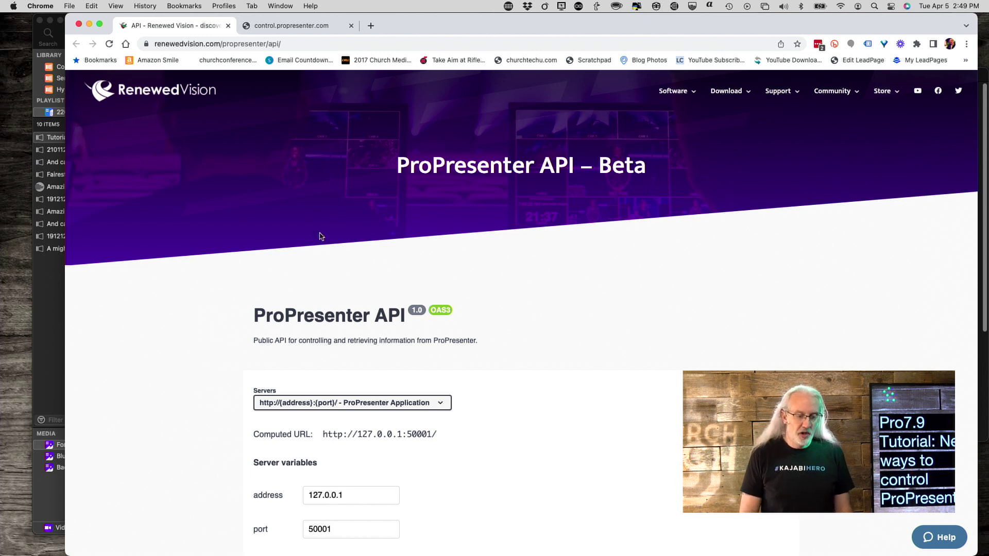
{"action": "scroll", "coordinate": [324, 318], "scroll_direction": "down", "scroll_amount": 5}
{"action": "scroll", "coordinate": [324, 317], "scroll_direction": "up", "scroll_amount": 3}
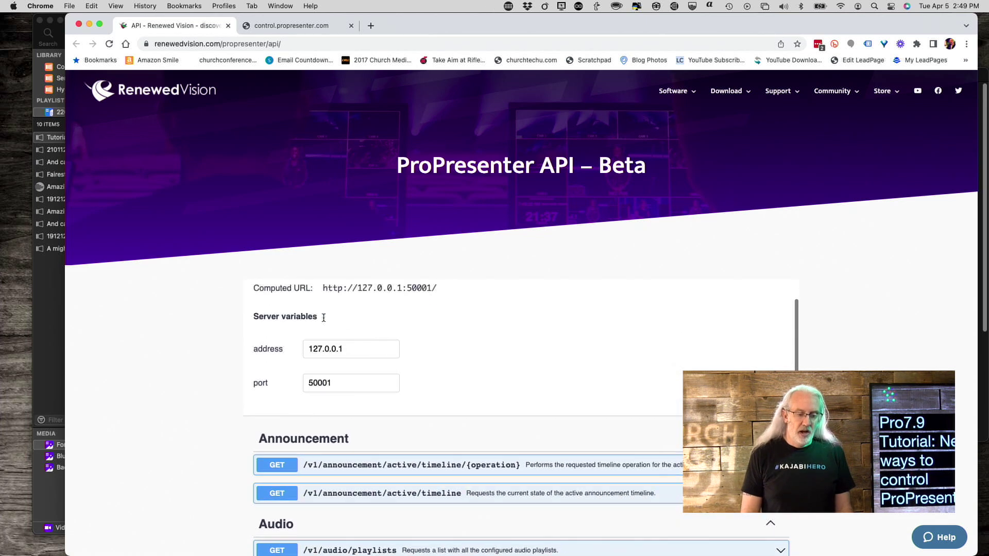
{"action": "scroll", "coordinate": [324, 319], "scroll_direction": "down", "scroll_amount": 6}
{"action": "scroll", "coordinate": [323, 320], "scroll_direction": "down", "scroll_amount": 4}
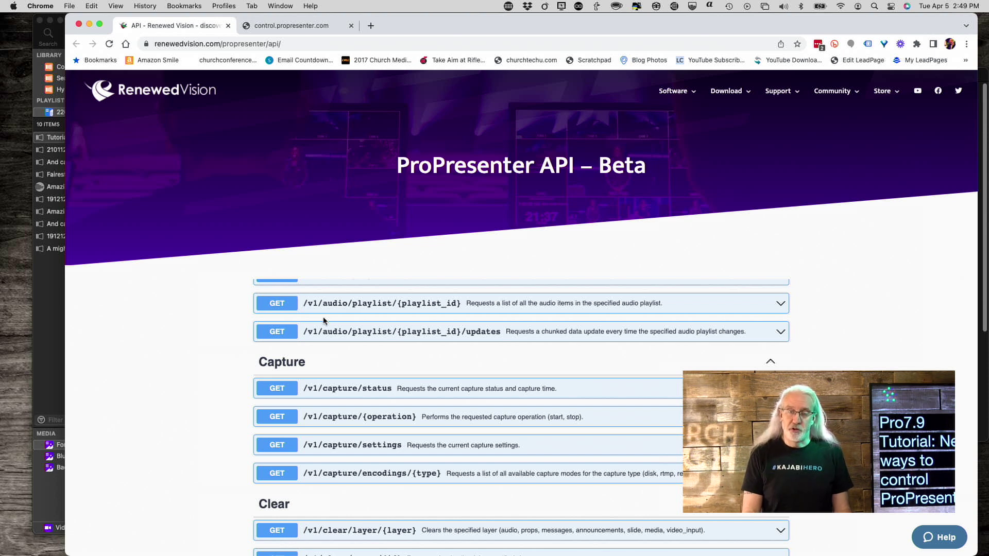
{"action": "scroll", "coordinate": [321, 346], "scroll_direction": "down", "scroll_amount": 2}
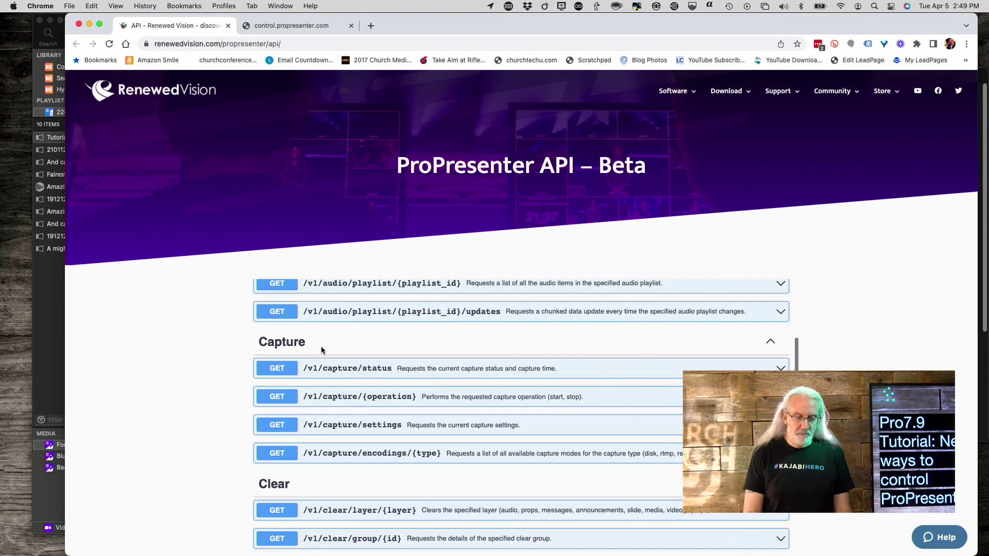
{"action": "scroll", "coordinate": [321, 346], "scroll_direction": "down", "scroll_amount": 6}
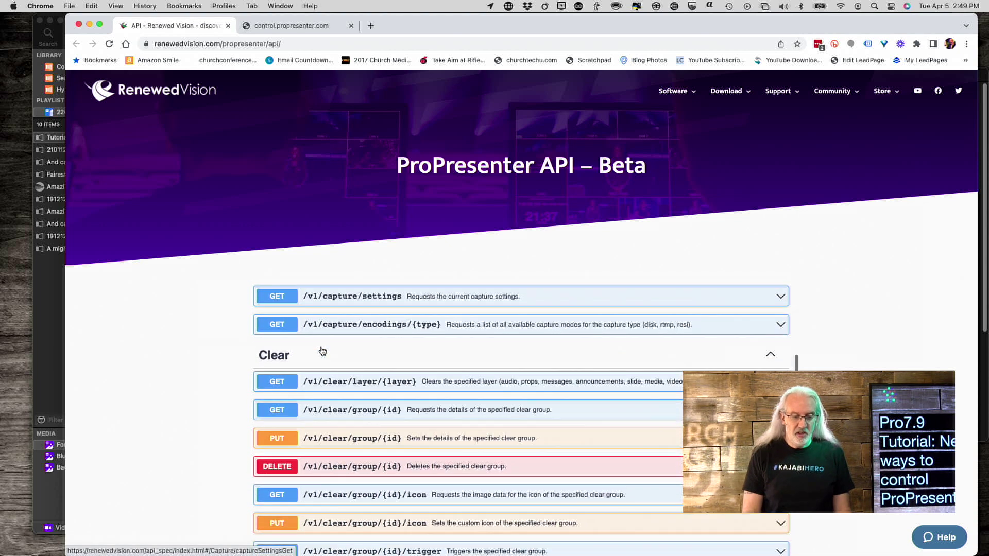
{"action": "scroll", "coordinate": [323, 351], "scroll_direction": "down", "scroll_amount": 1}
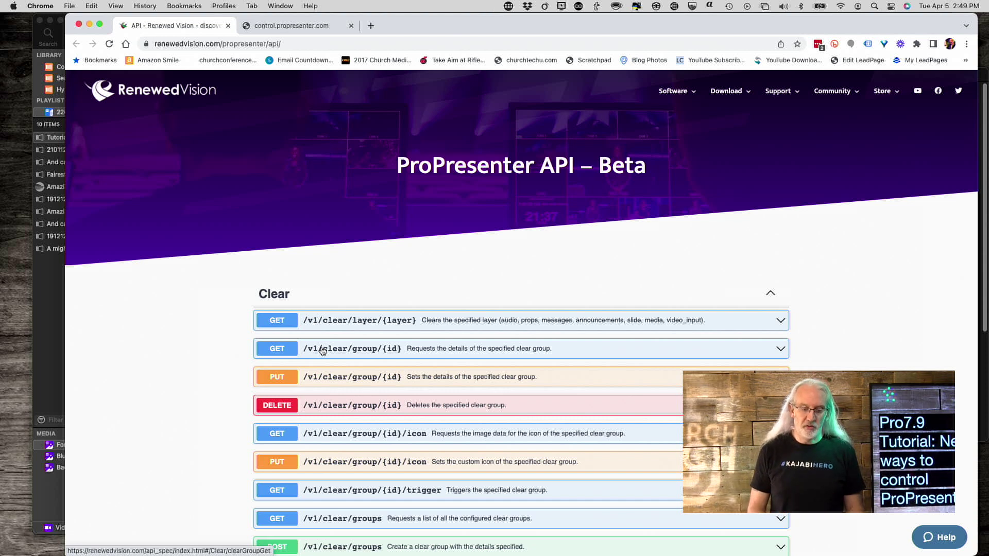
{"action": "scroll", "coordinate": [320, 448], "scroll_direction": "down", "scroll_amount": 5}
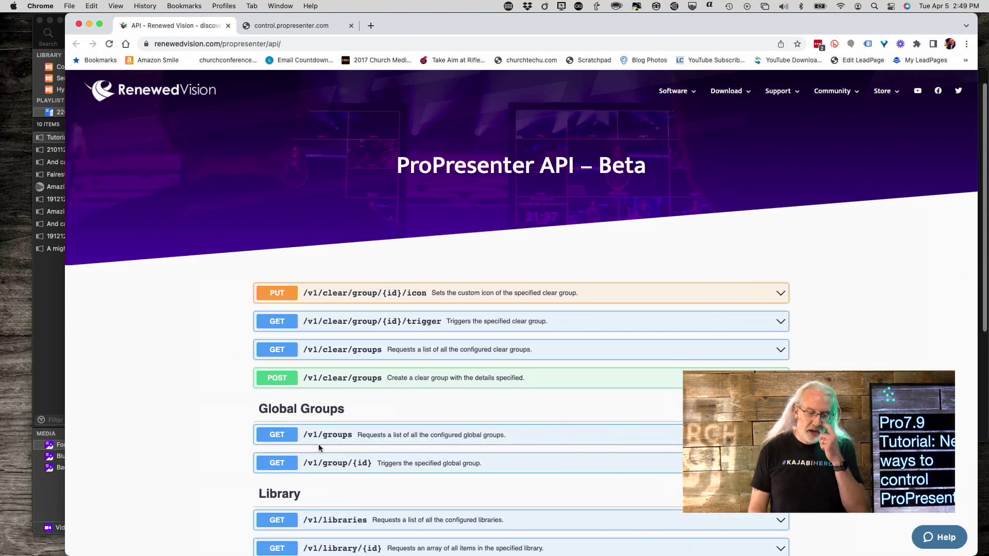
{"action": "scroll", "coordinate": [319, 447], "scroll_direction": "down", "scroll_amount": 2}
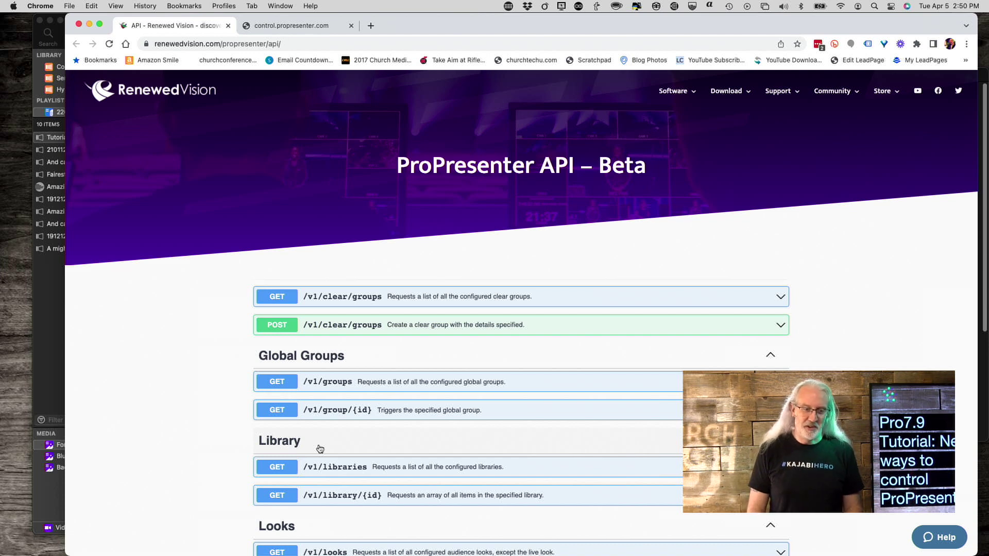
Scroll past Global Groups and Library until PUT /v1/look/current and the Macro section show
{"action": "scroll", "coordinate": [396, 449], "scroll_direction": "down", "scroll_amount": 1}
{"action": "scroll", "coordinate": [396, 448], "scroll_direction": "down", "scroll_amount": 6}
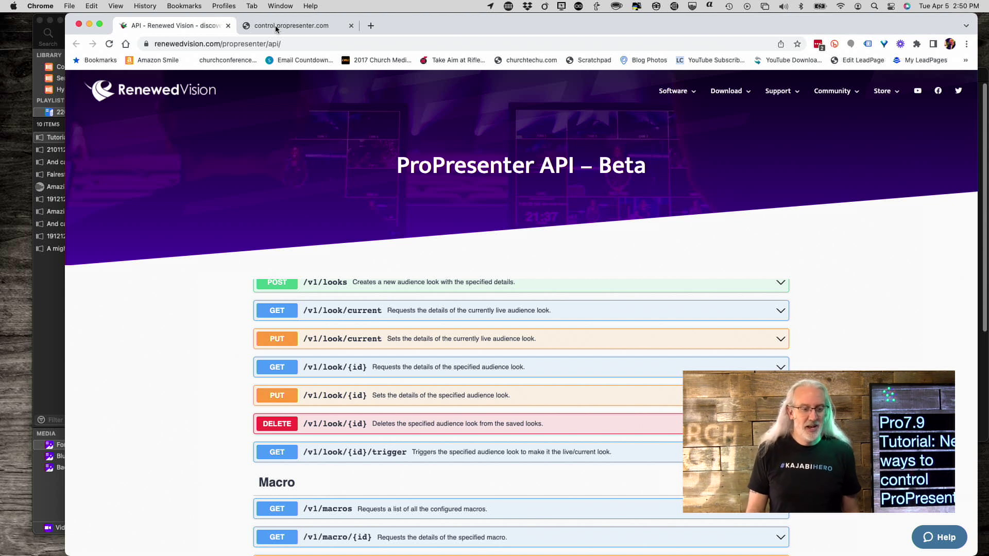
Switch to the control.propresenter.com tab displaying 'Hello World!'
{"action": "left_click", "coordinate": [276, 30]}
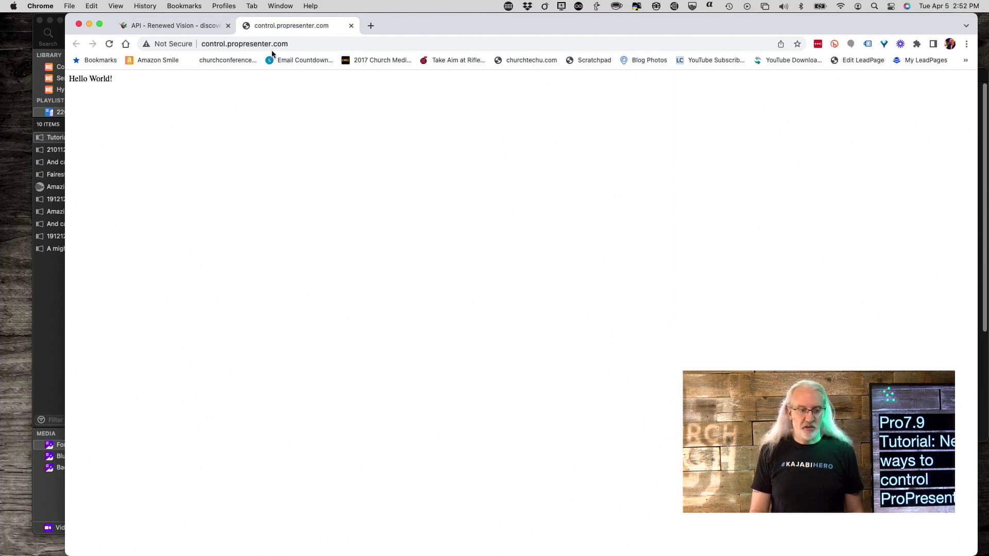
Hide Chrome and bring ProPresenter and the Stream Deck key editor forward
{"action": "left_click", "coordinate": [91, 23]}
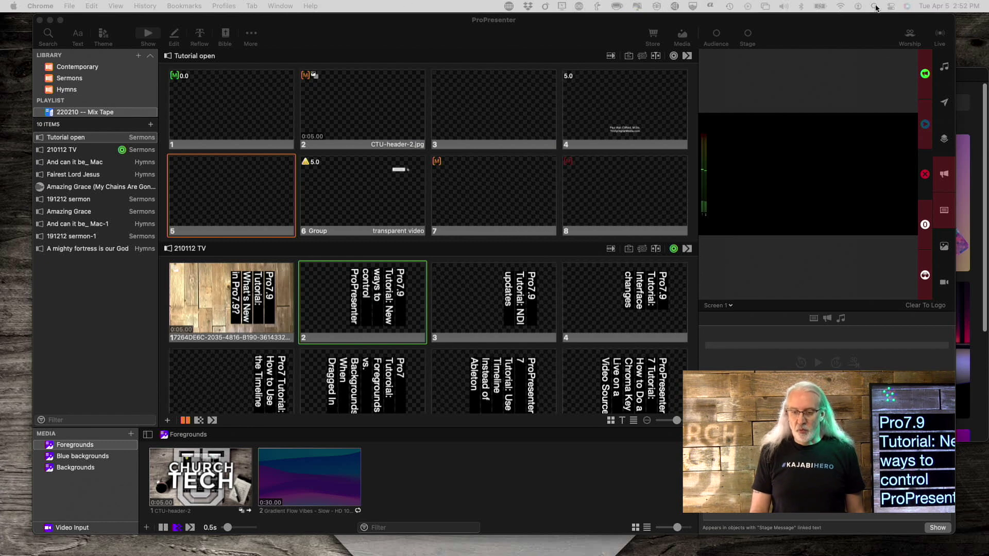
{"action": "left_click_drag", "start_coordinate": [790, 26], "coordinate": [774, 100]}
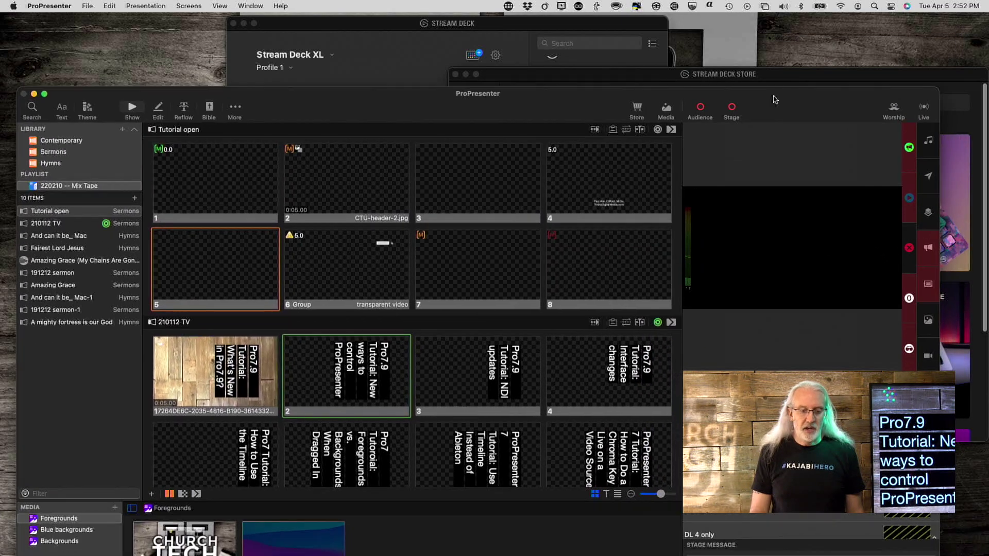
{"action": "left_click", "coordinate": [584, 23]}
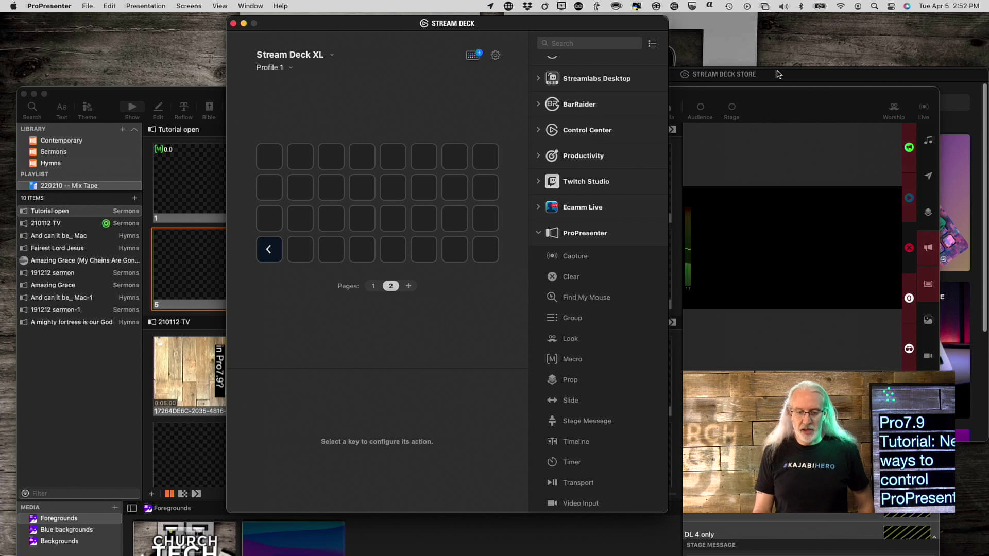
Search the Stream Deck Store's plugins for 'propre', clear the search, and return to the key editor
{"action": "left_click_drag", "start_coordinate": [778, 74], "coordinate": [633, 70]}
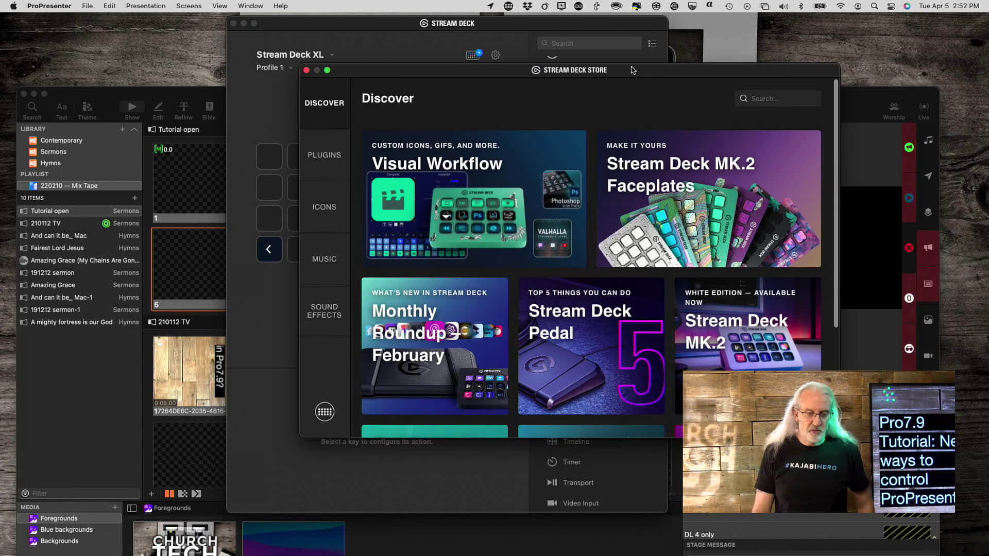
{"action": "left_click", "coordinate": [330, 153]}
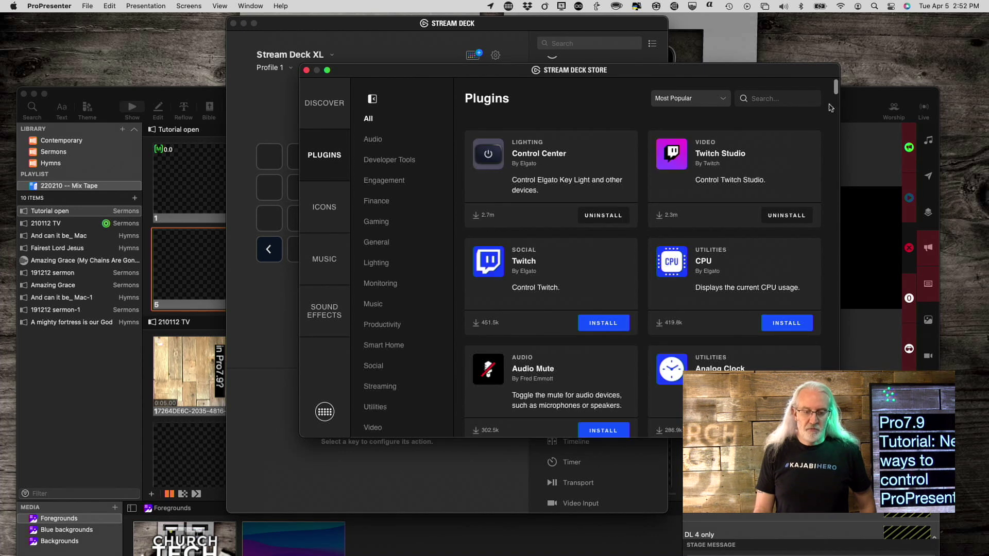
{"action": "left_click", "coordinate": [785, 98]}
{"action": "type", "text": "pro"}
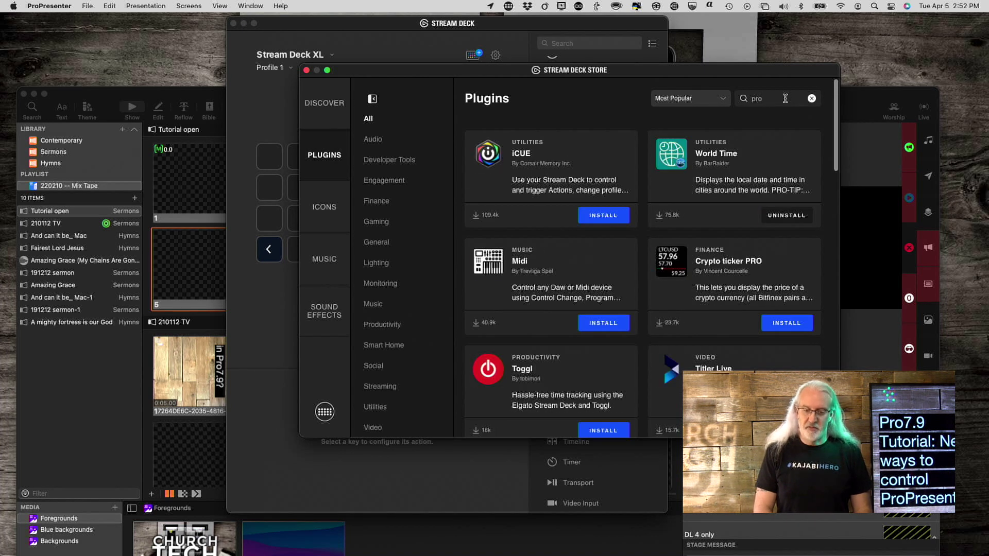
{"action": "type", "text": "pe"}
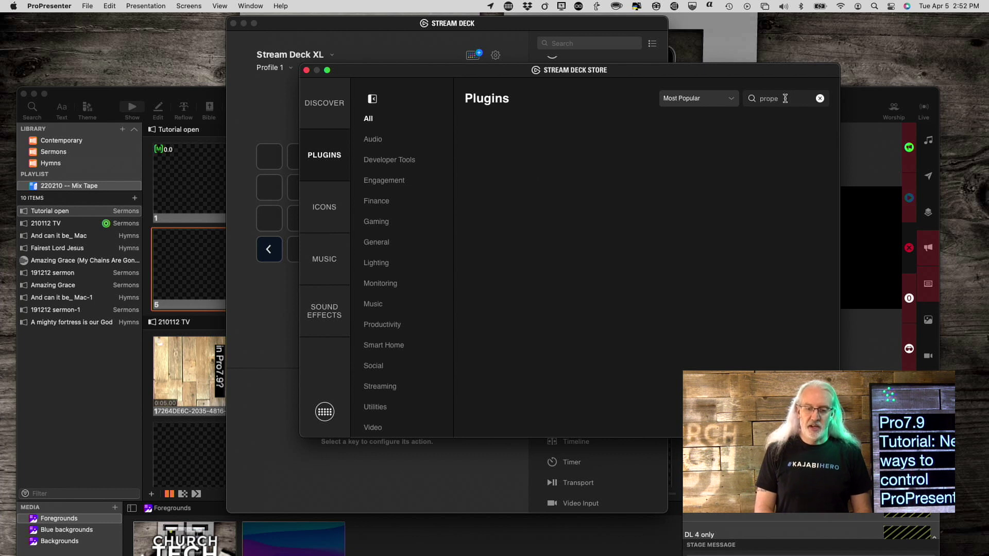
{"action": "key", "text": "BackSpace"}
{"action": "type", "text": "re"}
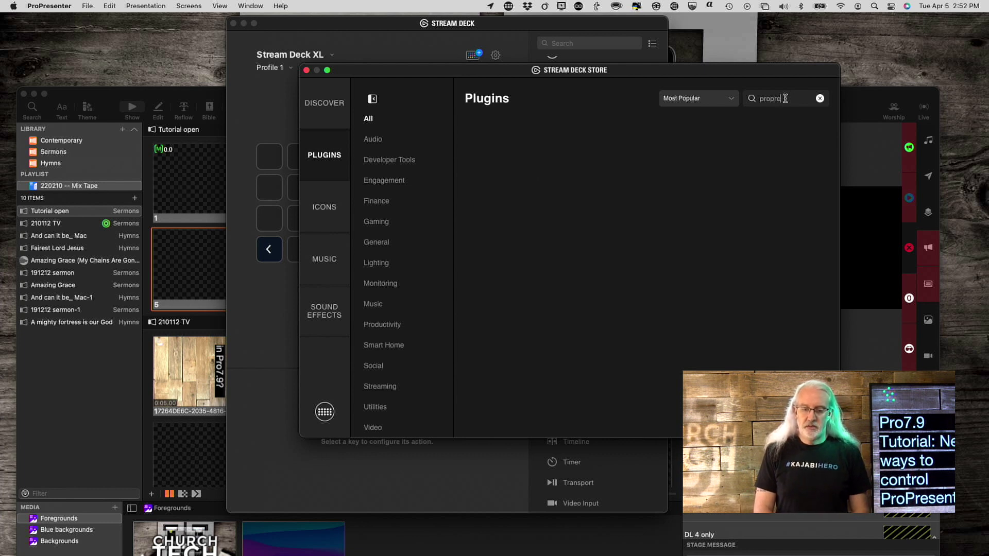
{"action": "left_click", "coordinate": [818, 99]}
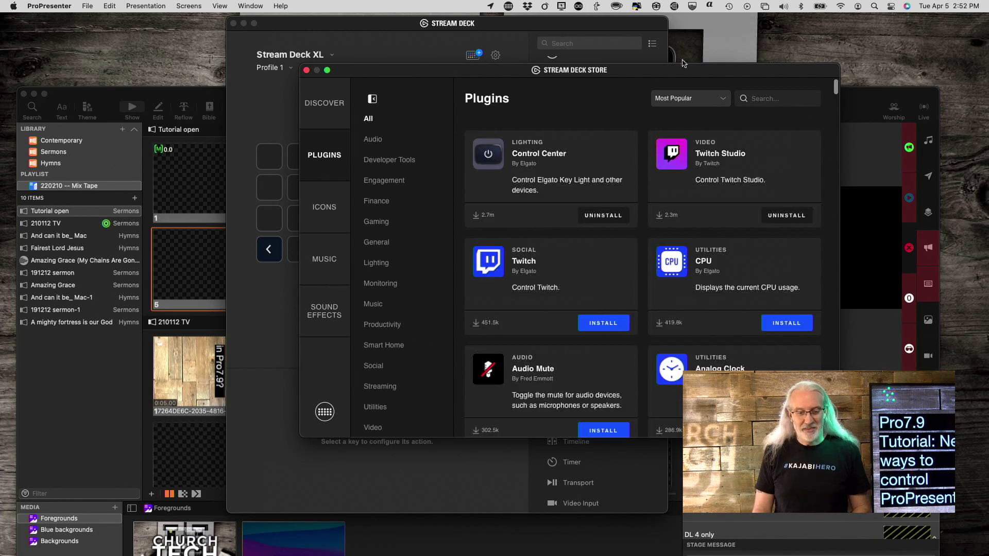
{"action": "left_click", "coordinate": [517, 25]}
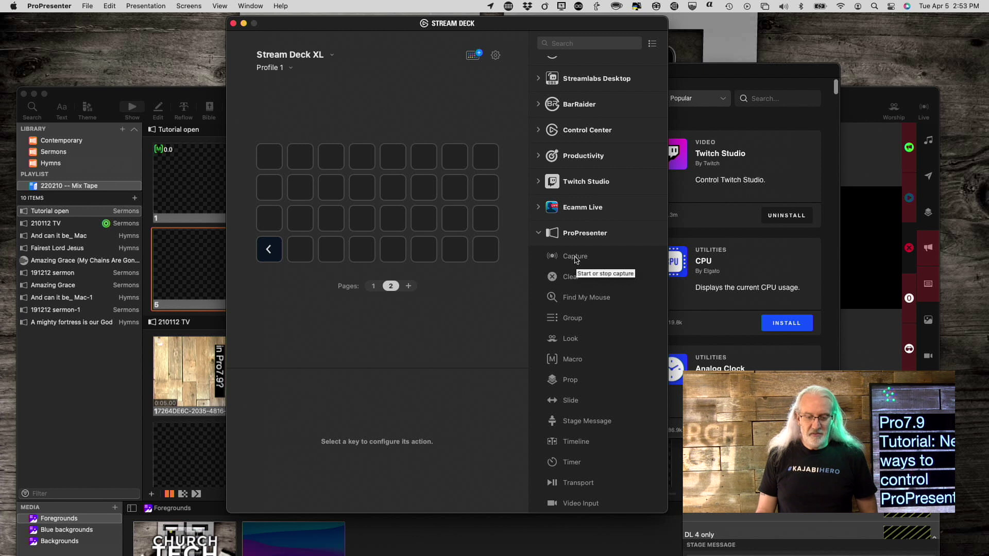
Put the ProPresenter Capture action on a key and switch to the 15-key Stream Deck
{"action": "left_click_drag", "start_coordinate": [575, 258], "coordinate": [302, 196]}
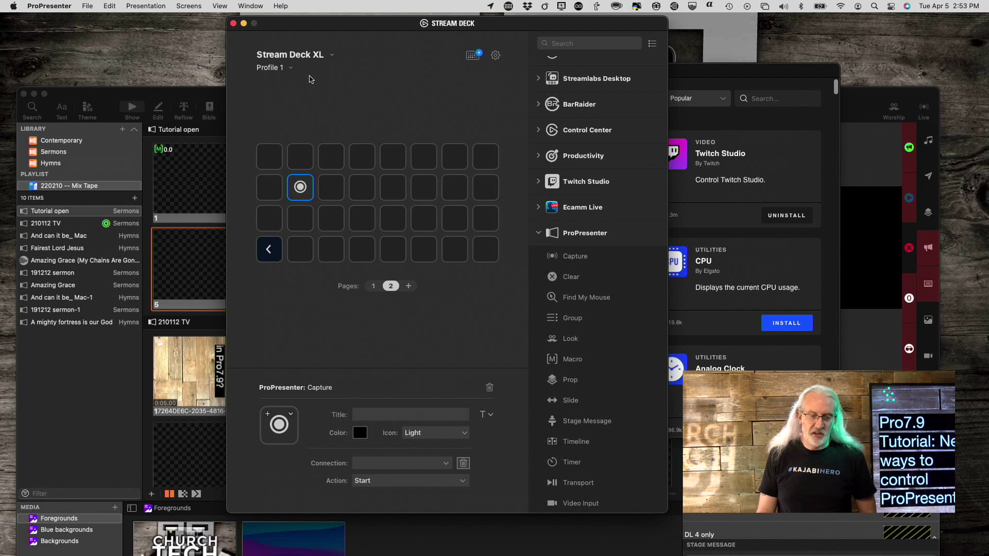
{"action": "left_click", "coordinate": [331, 54]}
{"action": "left_click", "coordinate": [327, 79]}
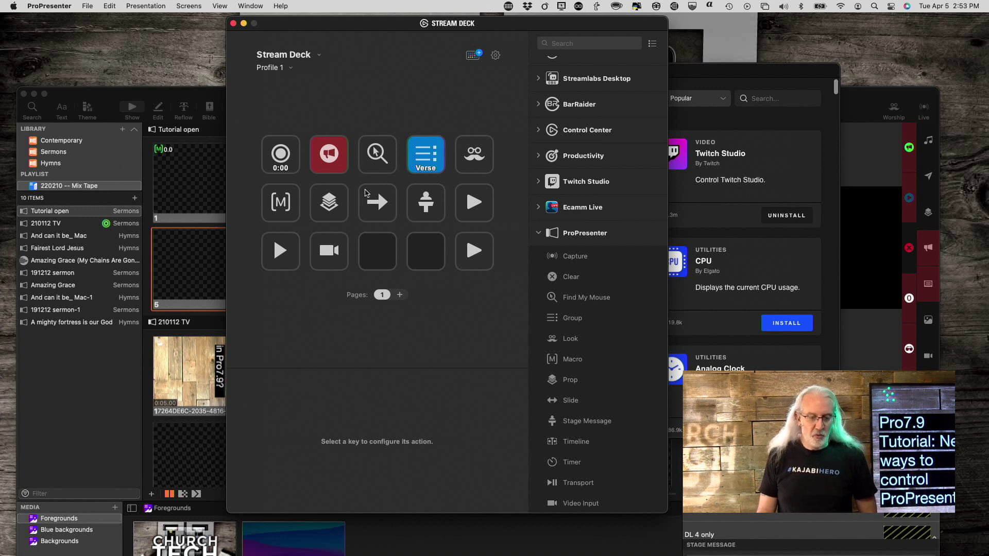
Switch back to the Stream Deck XL and go to its second page of keys
{"action": "left_click", "coordinate": [315, 57]}
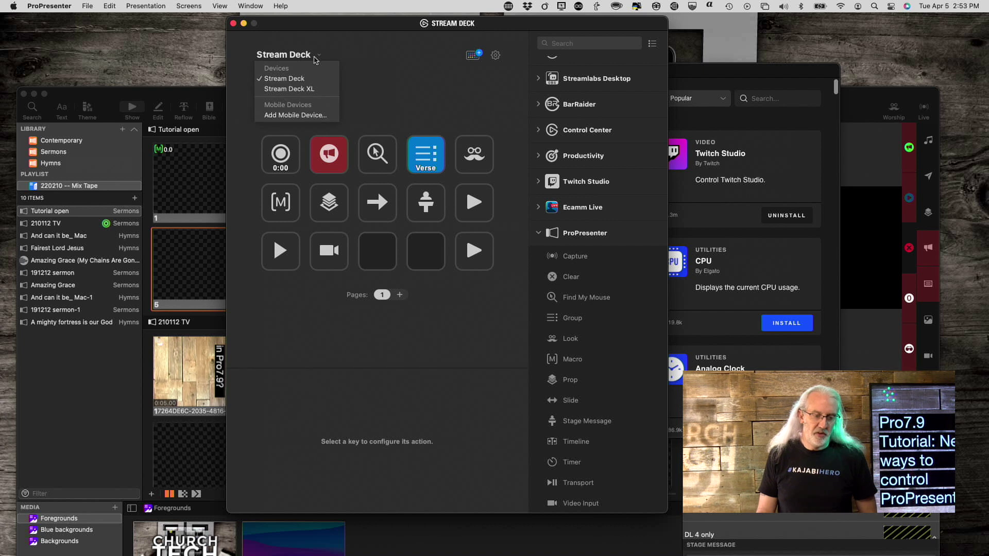
{"action": "left_click", "coordinate": [309, 90]}
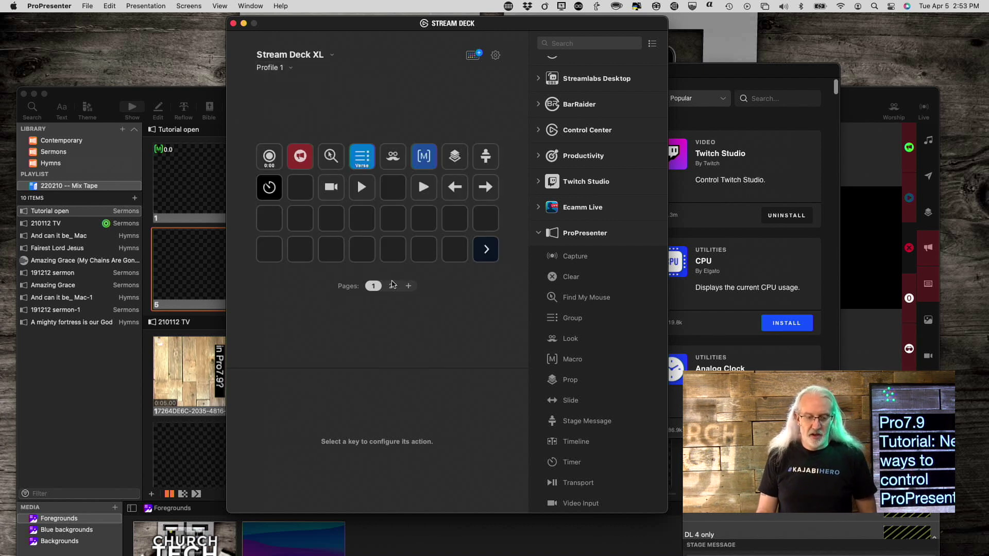
{"action": "left_click", "coordinate": [392, 285]}
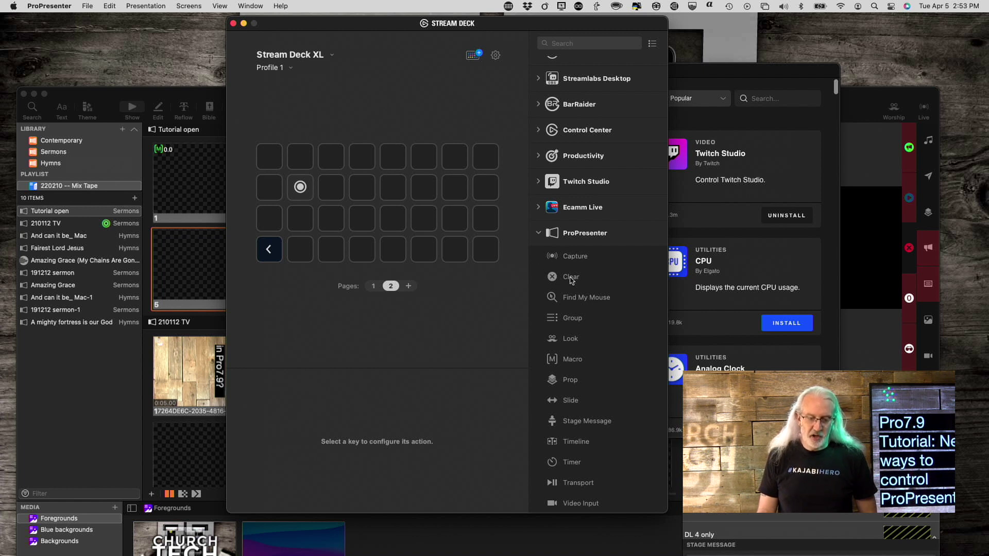
Add Clear and Find My Mouse keys, titling the latter 'Find my' / 'mouse' on two lines
{"action": "left_click_drag", "start_coordinate": [570, 281], "coordinate": [336, 193]}
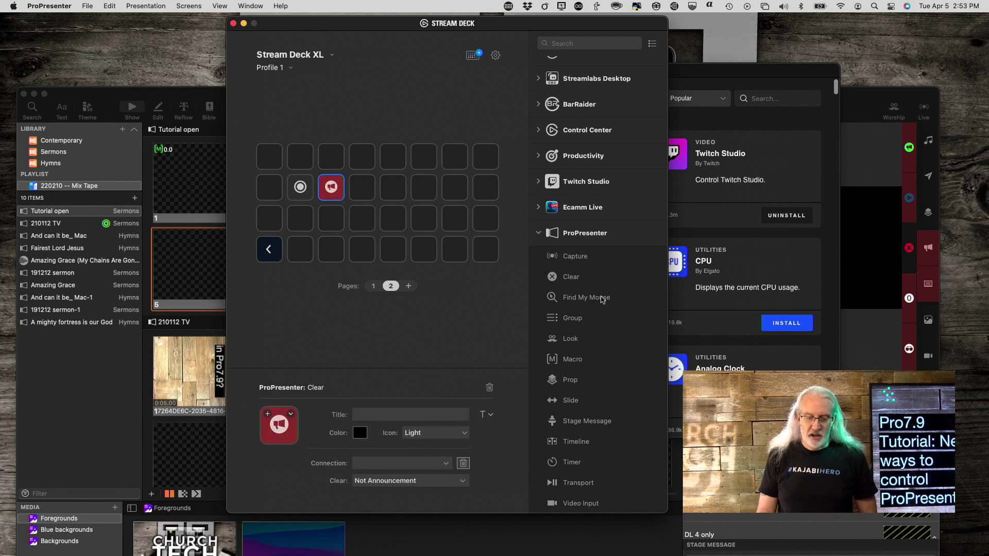
{"action": "left_click_drag", "start_coordinate": [603, 300], "coordinate": [362, 219]}
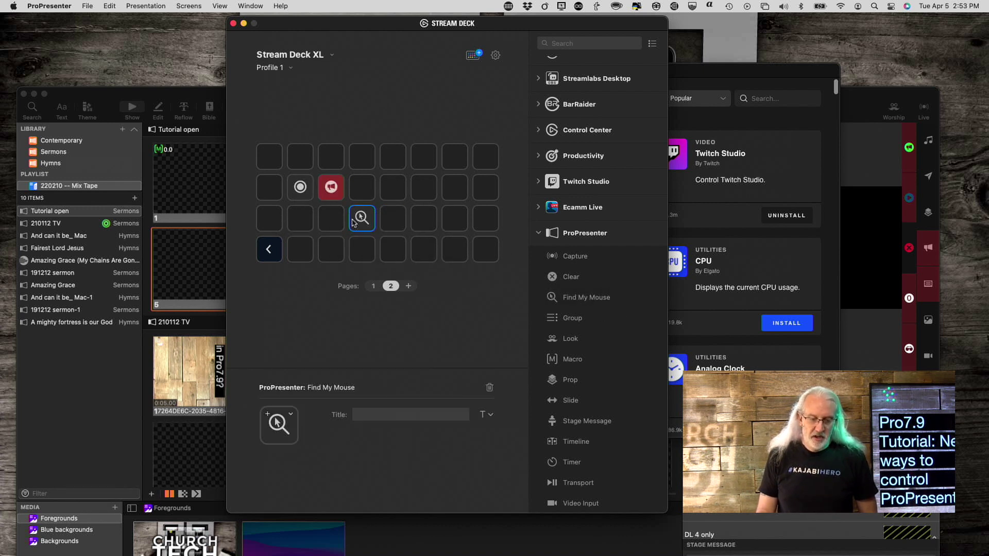
{"action": "left_click", "coordinate": [411, 413]}
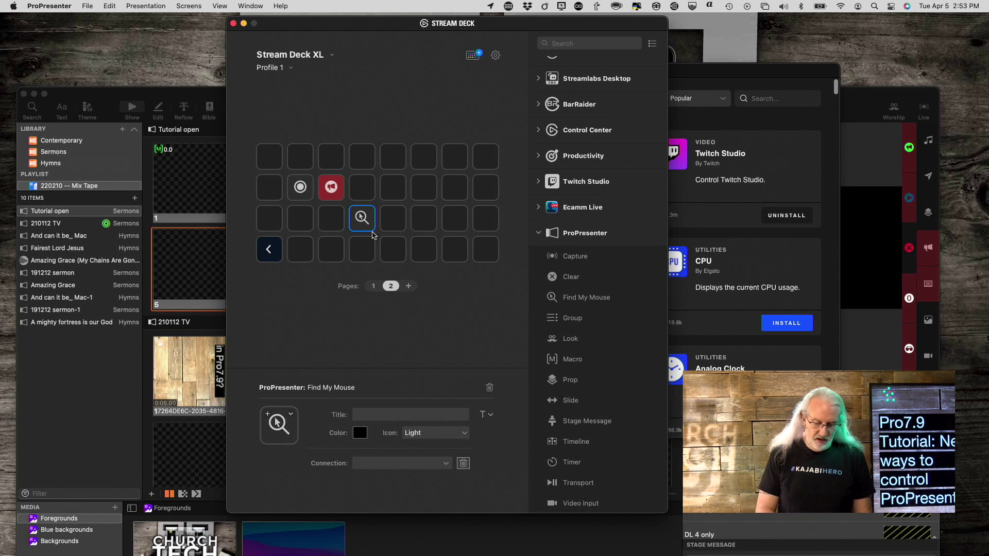
{"action": "type", "text": "Find my"}
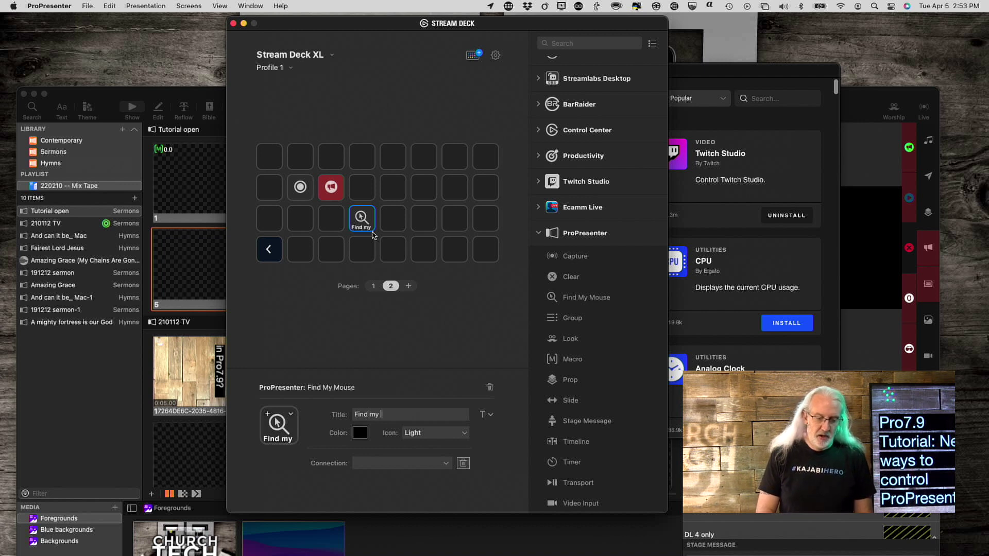
{"action": "key", "text": "Return"}
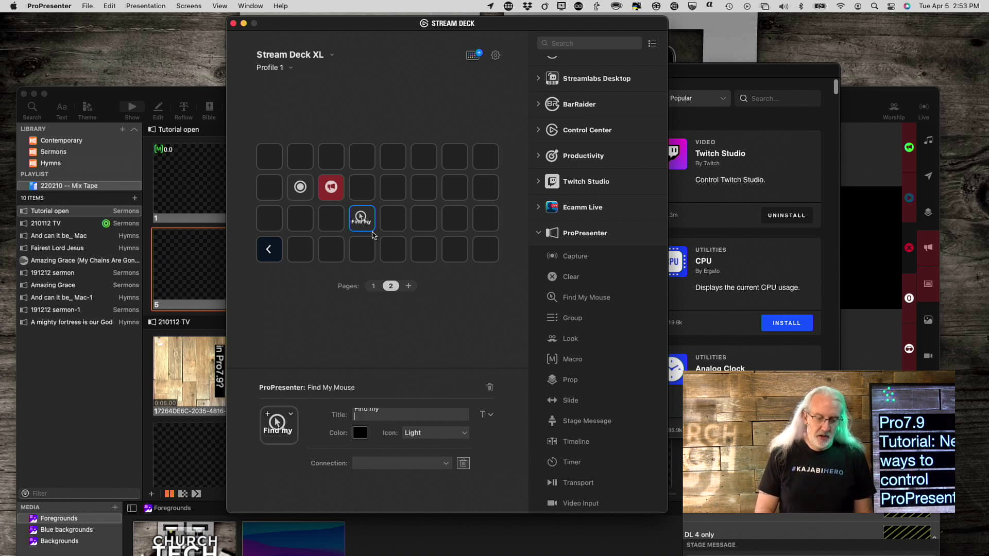
{"action": "type", "text": "mouse"}
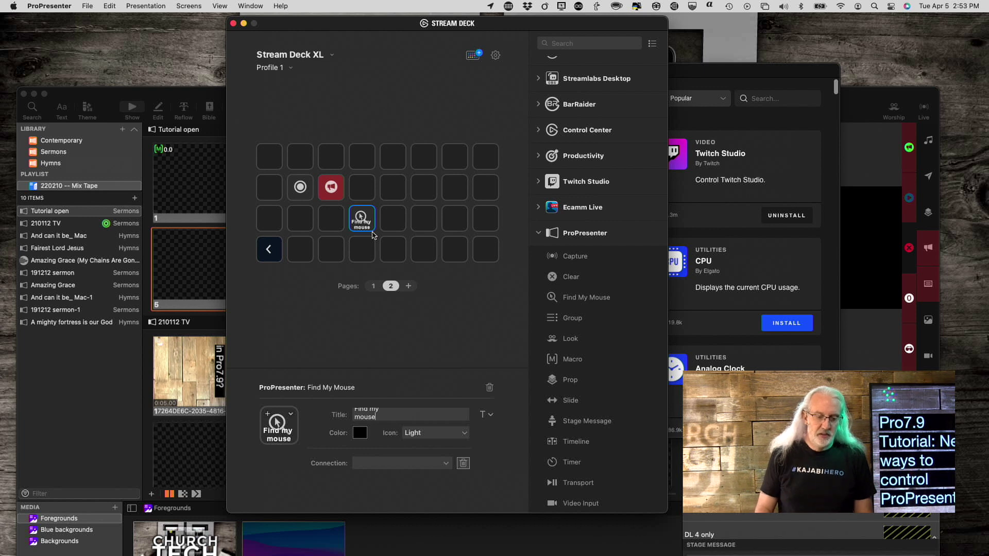
Start adding a new ProPresenter connection, cancel it, and open ProPresenter's Preferences menu
{"action": "left_click", "coordinate": [447, 464]}
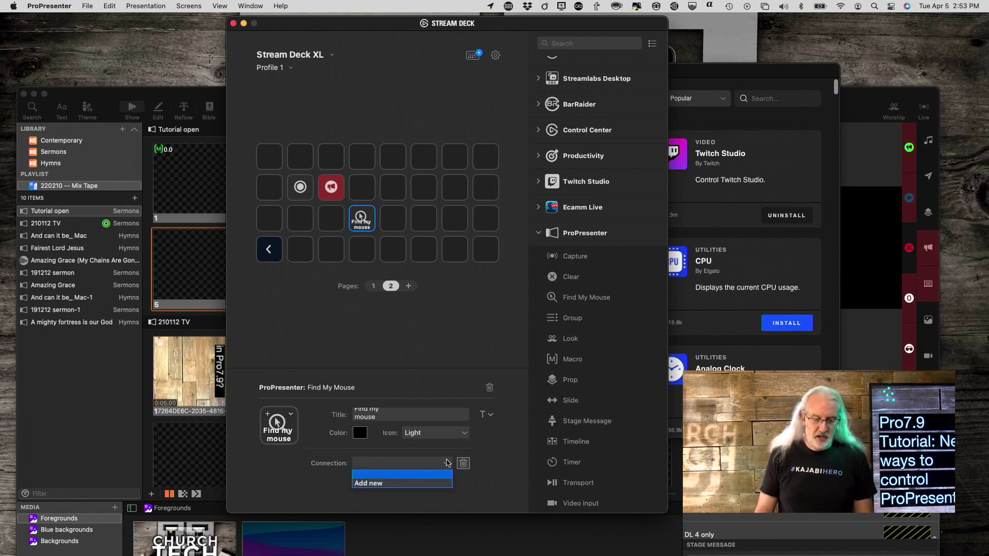
{"action": "left_click", "coordinate": [396, 486]}
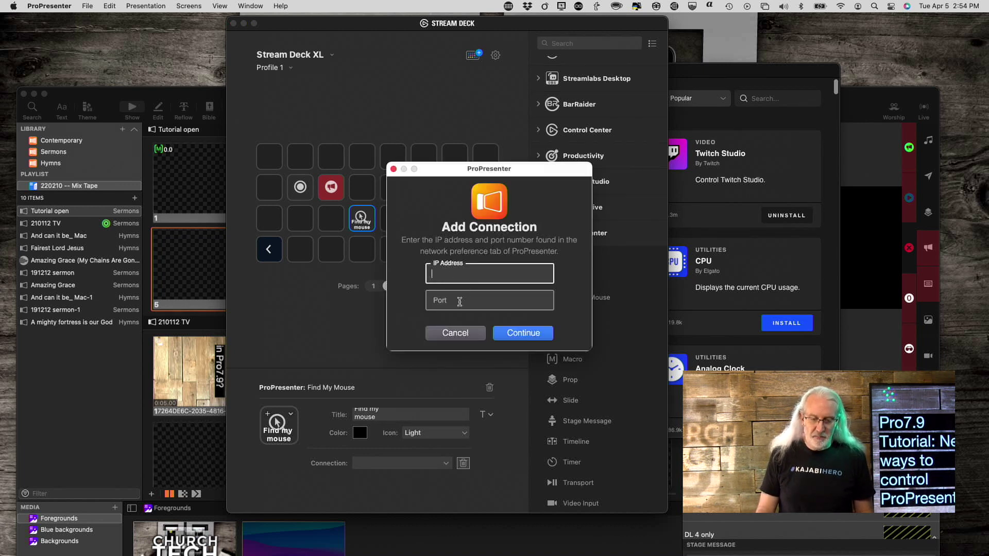
{"action": "left_click", "coordinate": [455, 333]}
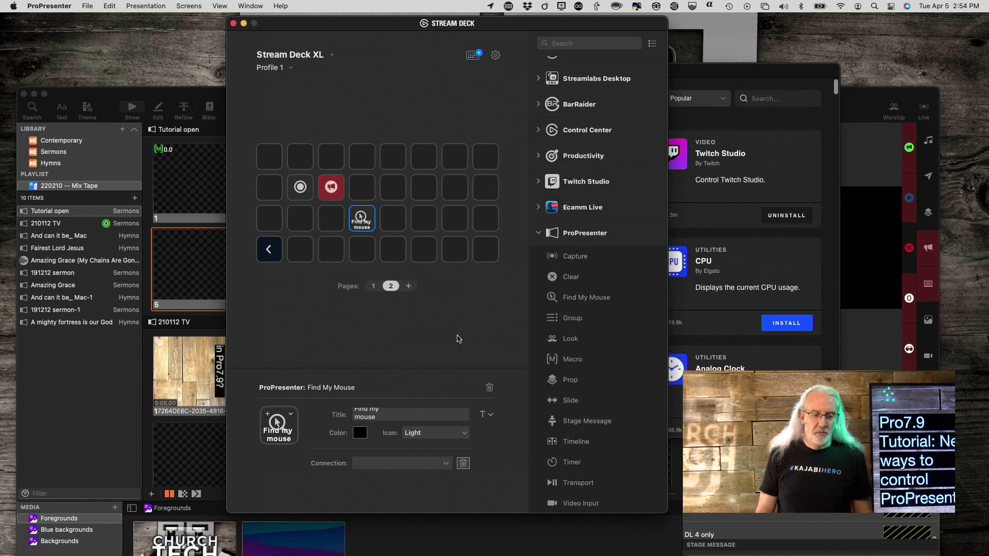
{"action": "left_click", "coordinate": [165, 92]}
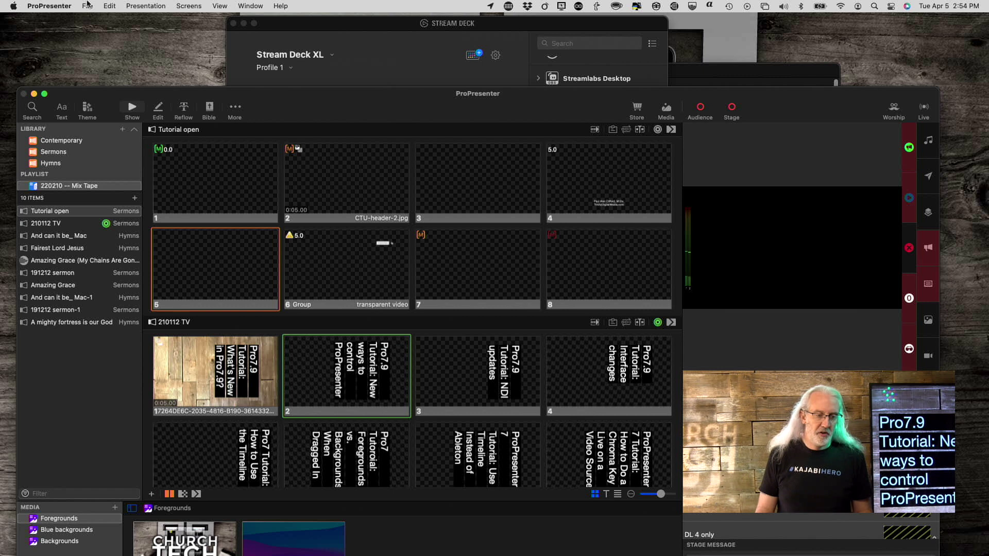
{"action": "left_click", "coordinate": [58, 7]}
{"action": "mouse_move", "coordinate": [62, 51]}
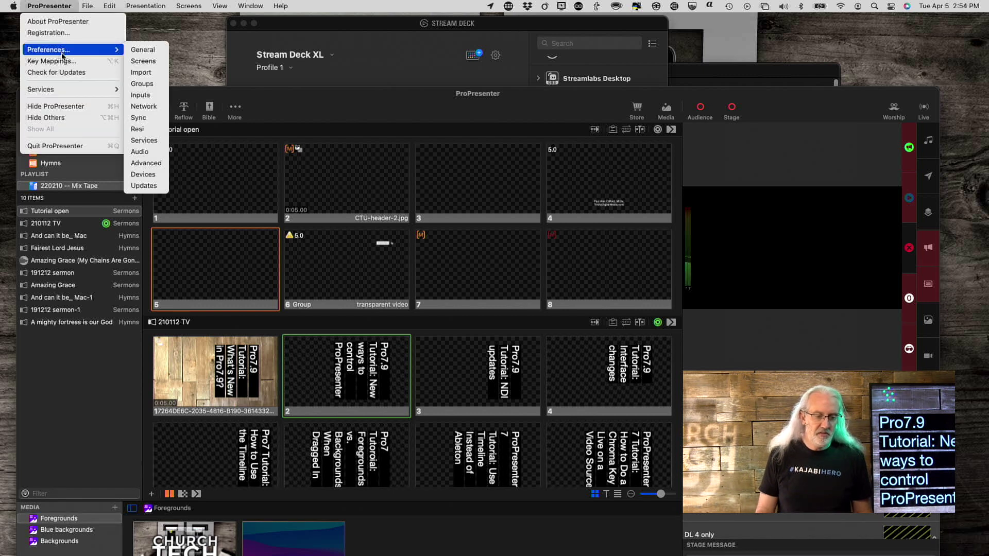
View ProPresenter's Network preferences (IP 192.168.86.32, port 65178), then return to Stream Deck
{"action": "left_click", "coordinate": [143, 107]}
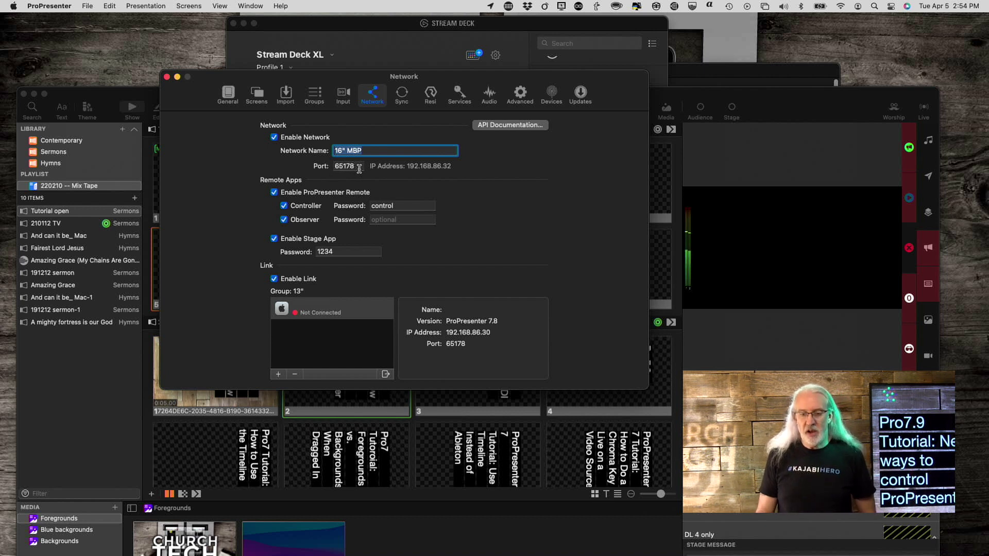
{"action": "left_click", "coordinate": [372, 25]}
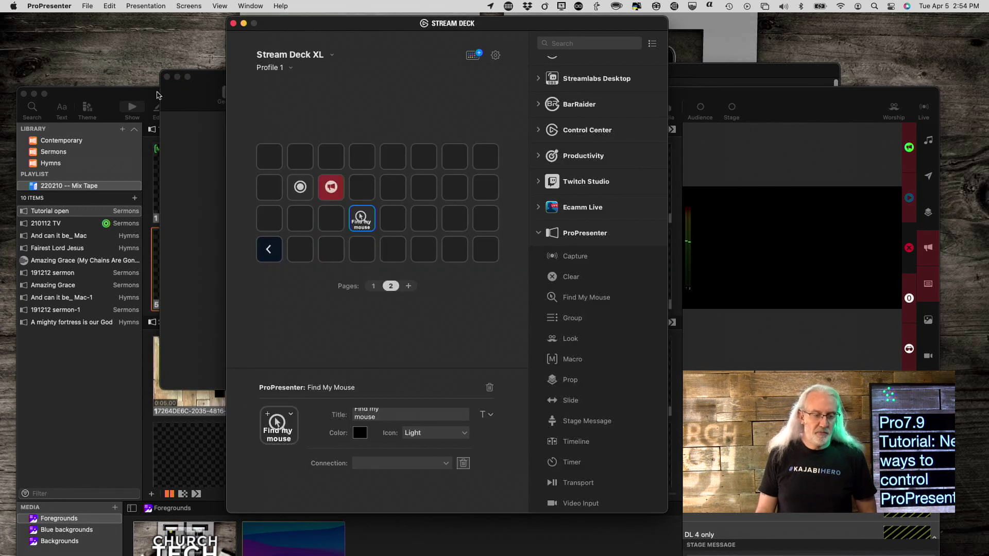
Zoom the ProPresenter main window to fill the screen, then bring the Stream Deck editor forward
{"action": "left_click", "coordinate": [800, 97]}
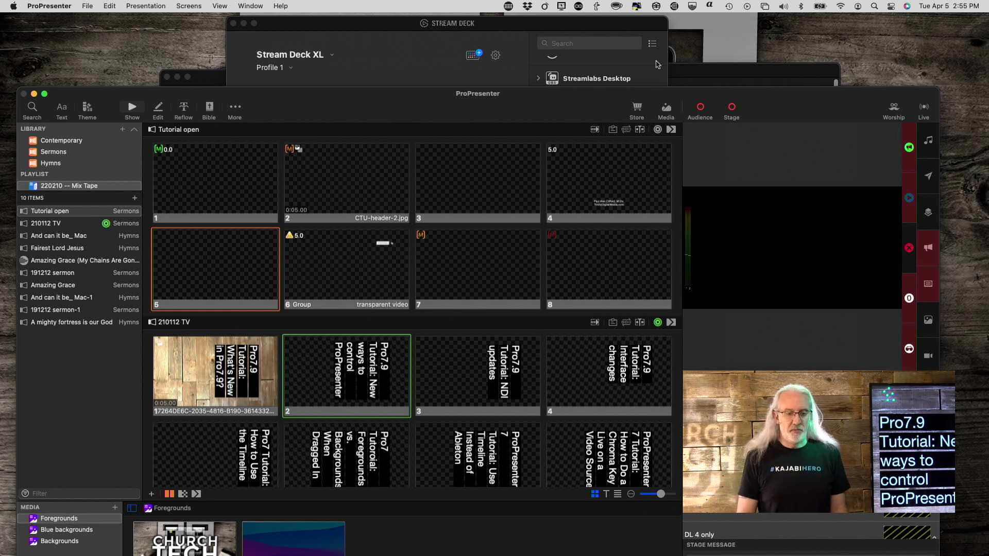
{"action": "double_click", "coordinate": [809, 95]}
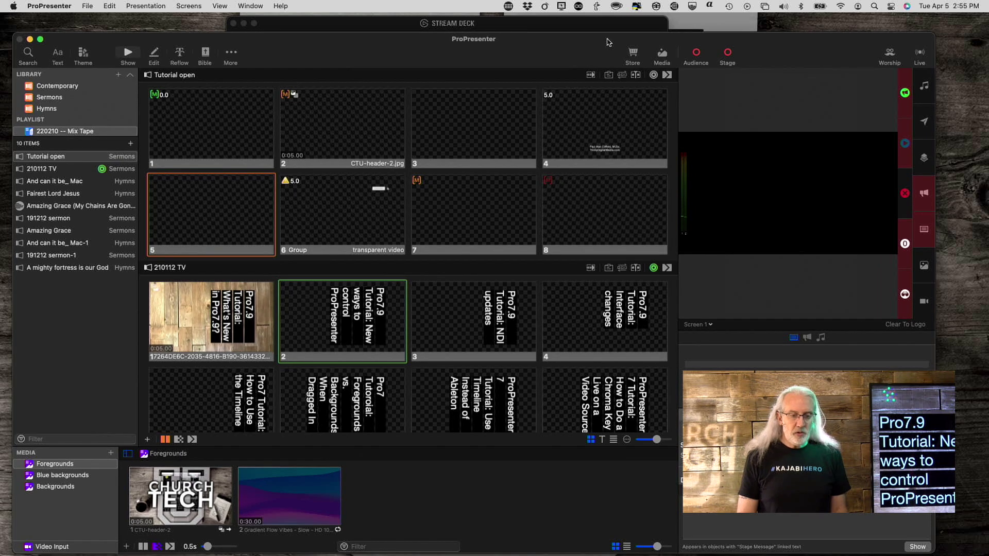
{"action": "left_click", "coordinate": [612, 26]}
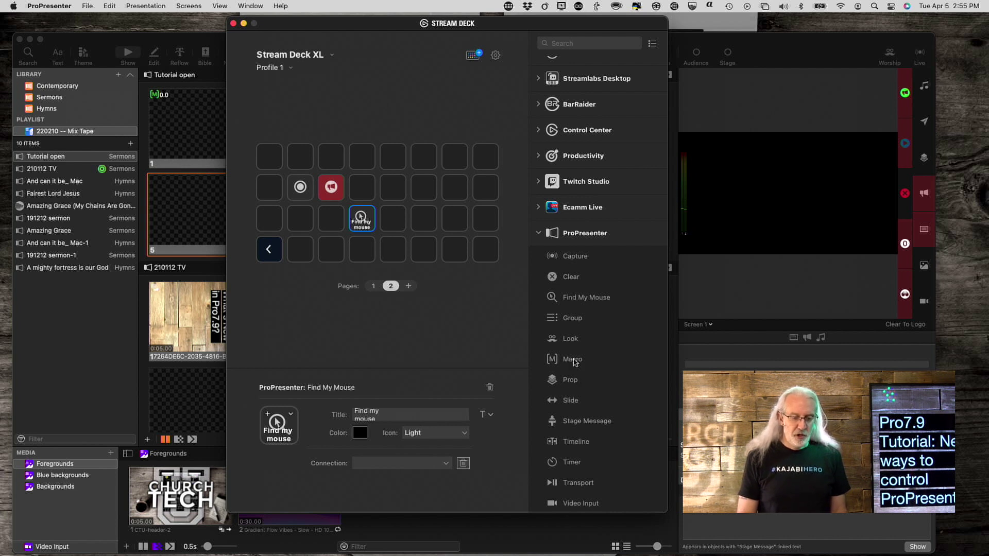
Place a ProPresenter Macro action on an empty key and browse its macro list
{"action": "left_click_drag", "start_coordinate": [574, 362], "coordinate": [437, 223]}
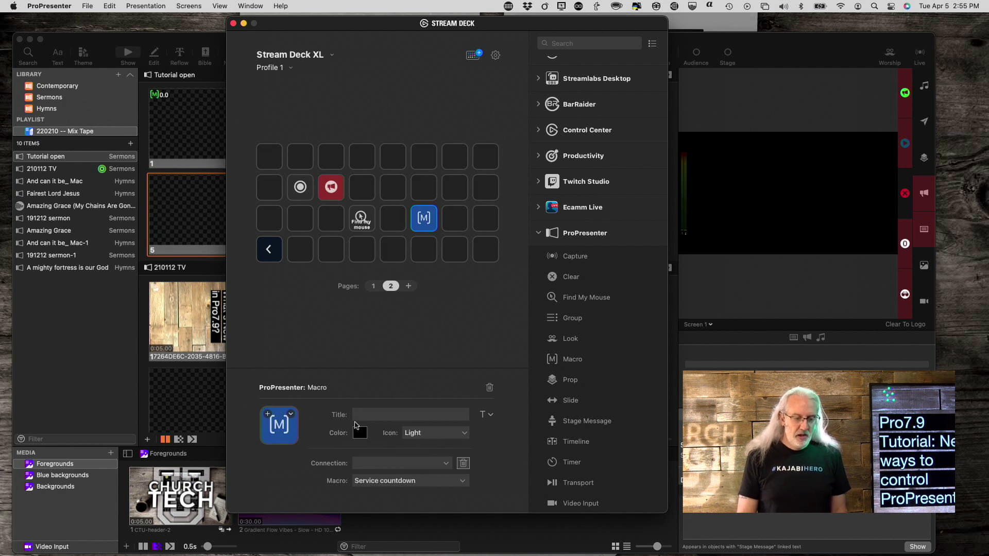
{"action": "left_click", "coordinate": [446, 468]}
{"action": "left_click", "coordinate": [484, 464]}
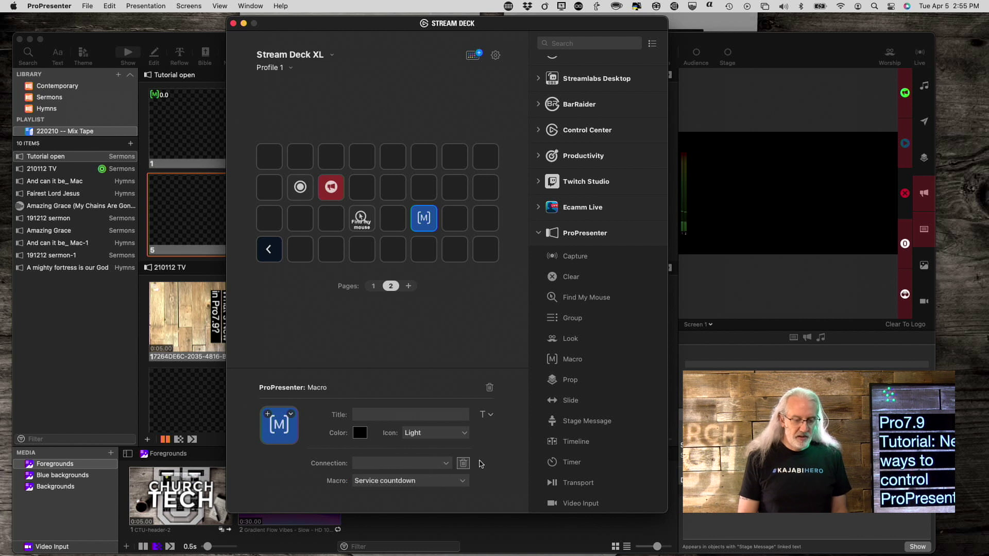
{"action": "left_click", "coordinate": [463, 482]}
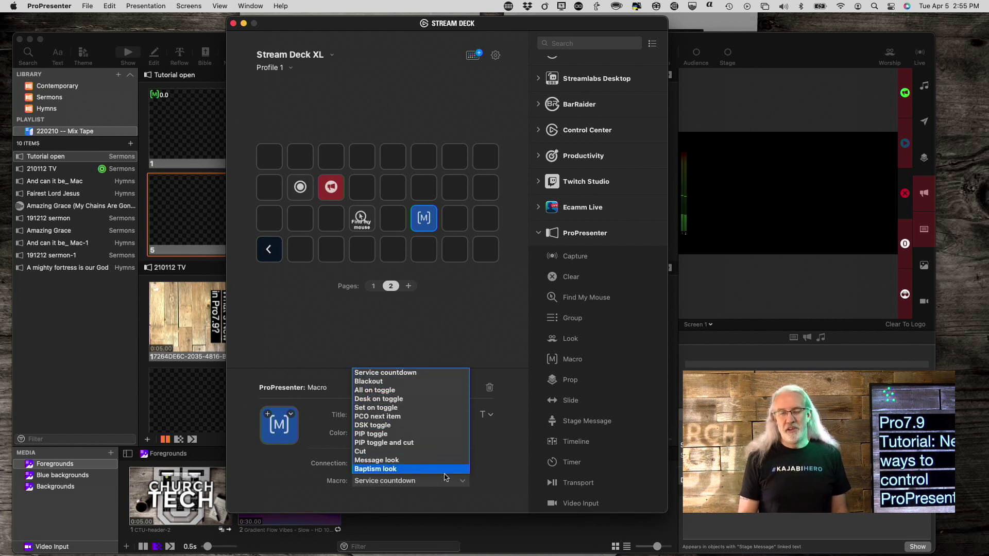
{"action": "key", "text": "Up"}
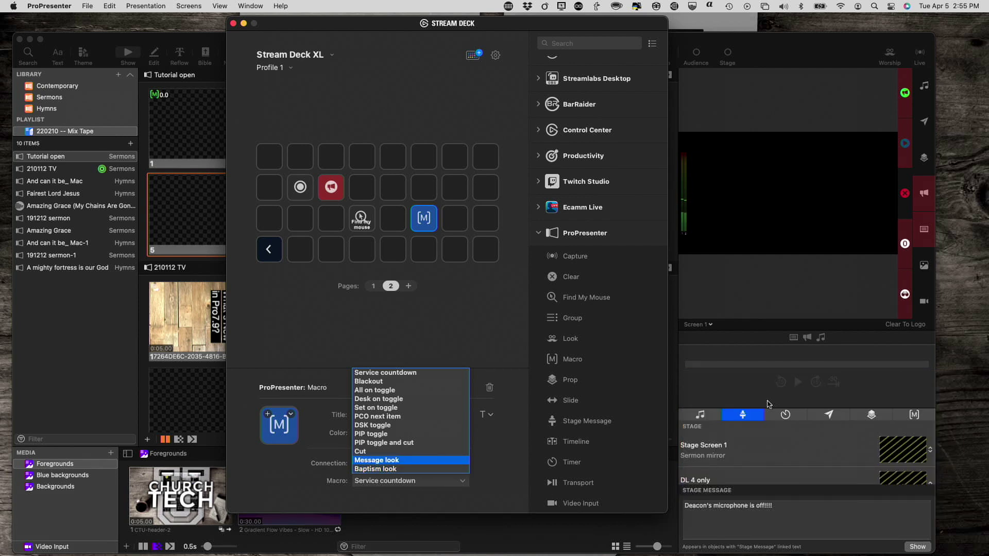
Compare with ProPresenter's macros, then close the key's macro list keeping 'Service countdown'
{"action": "left_click", "coordinate": [916, 415]}
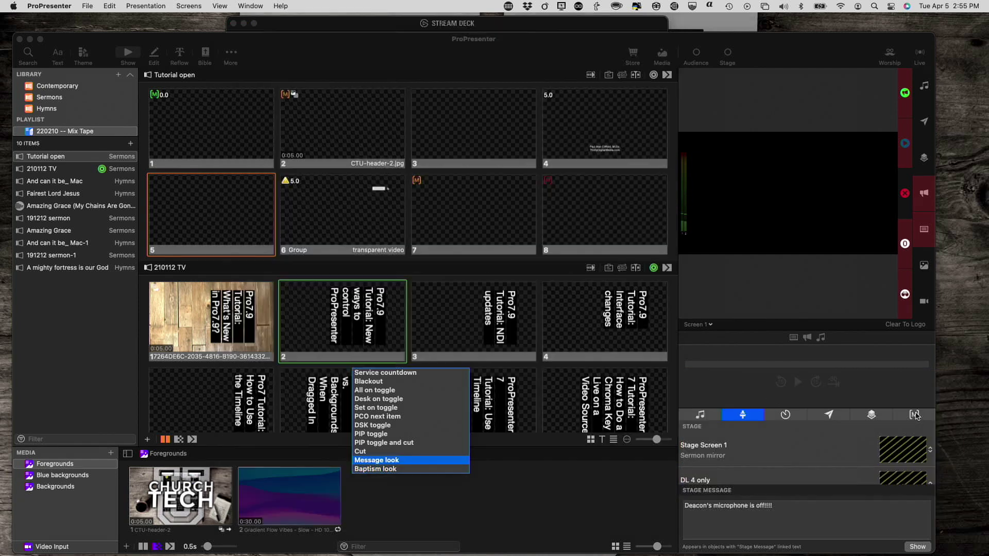
{"action": "left_click", "coordinate": [916, 415]}
{"action": "scroll", "coordinate": [741, 520], "scroll_direction": "down", "scroll_amount": 3}
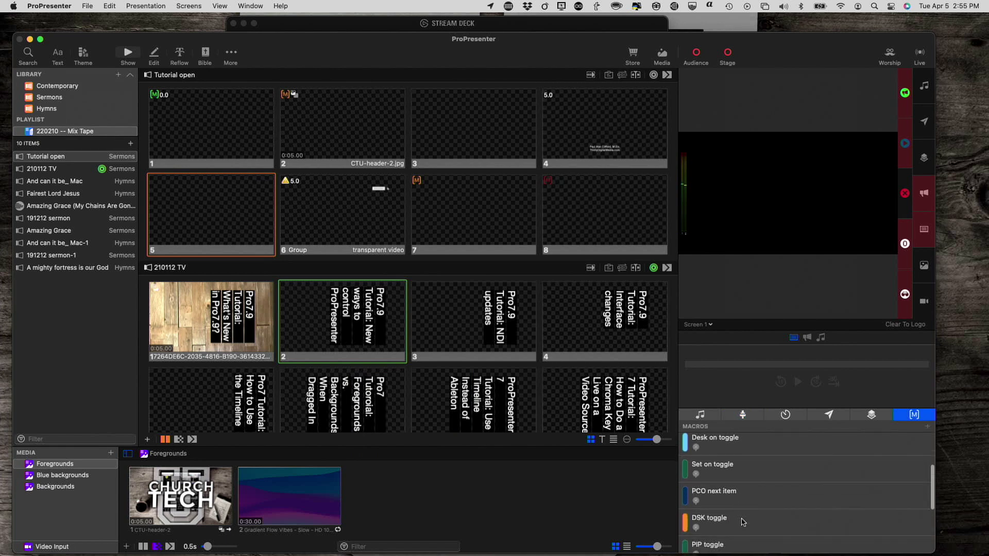
{"action": "scroll", "coordinate": [742, 521], "scroll_direction": "down", "scroll_amount": 4}
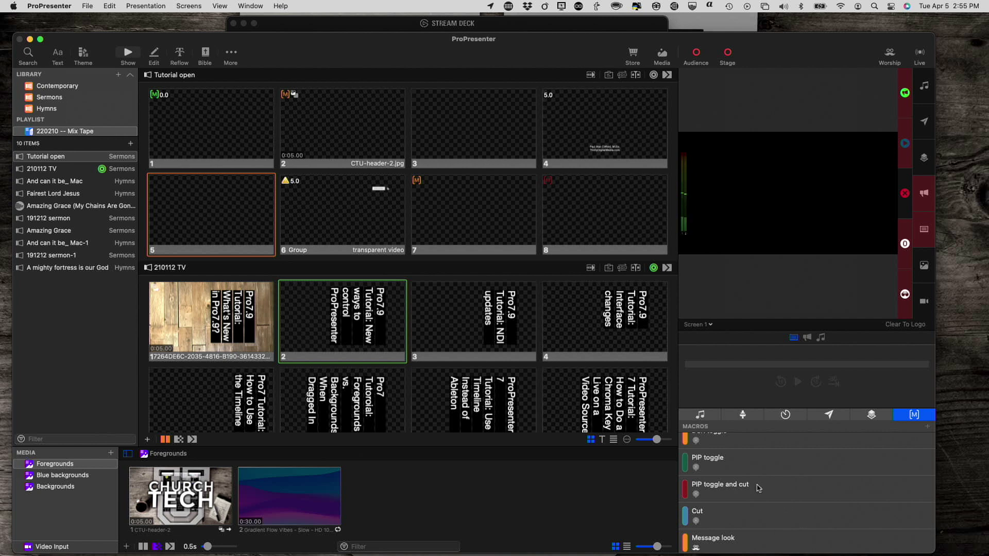
{"action": "left_click", "coordinate": [513, 30]}
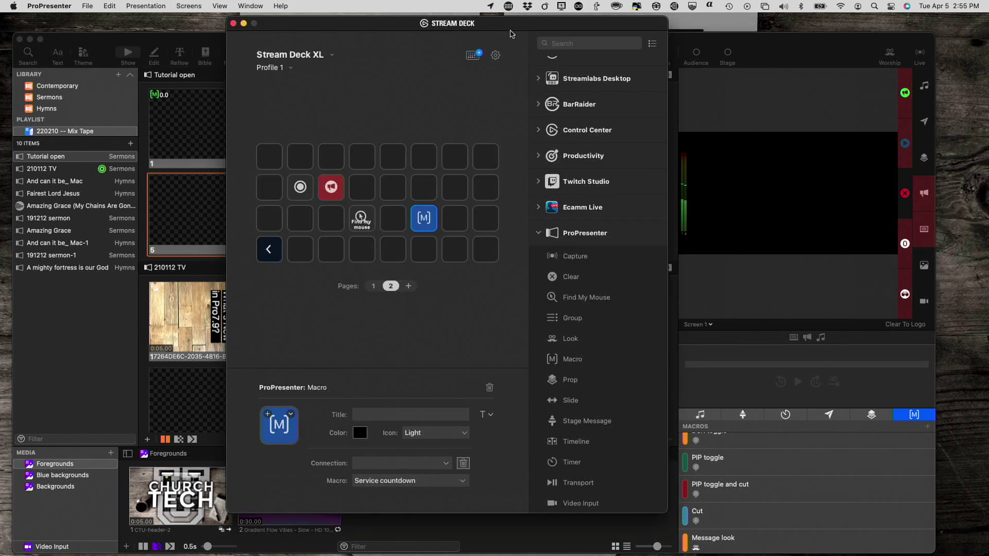
{"action": "left_click", "coordinate": [463, 483]}
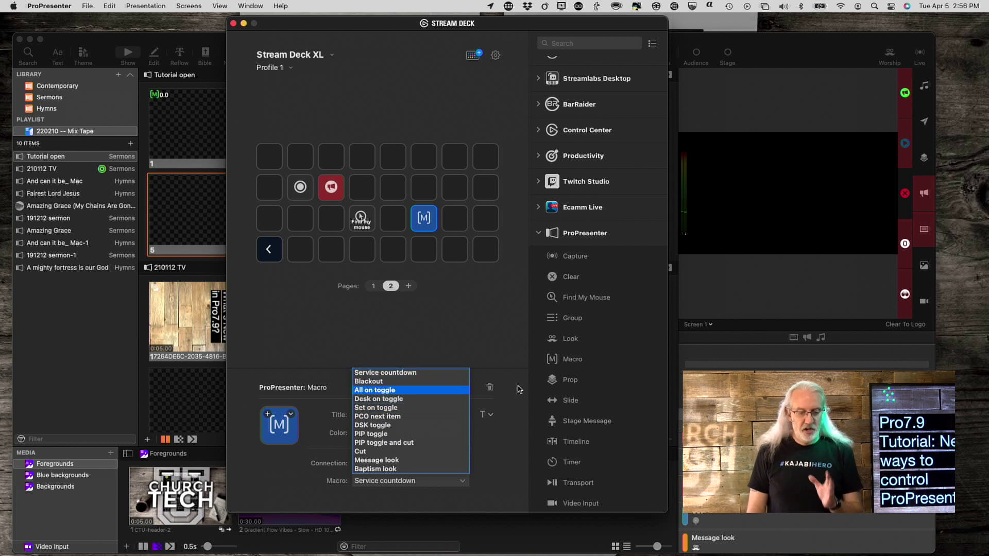
{"action": "left_click", "coordinate": [503, 335]}
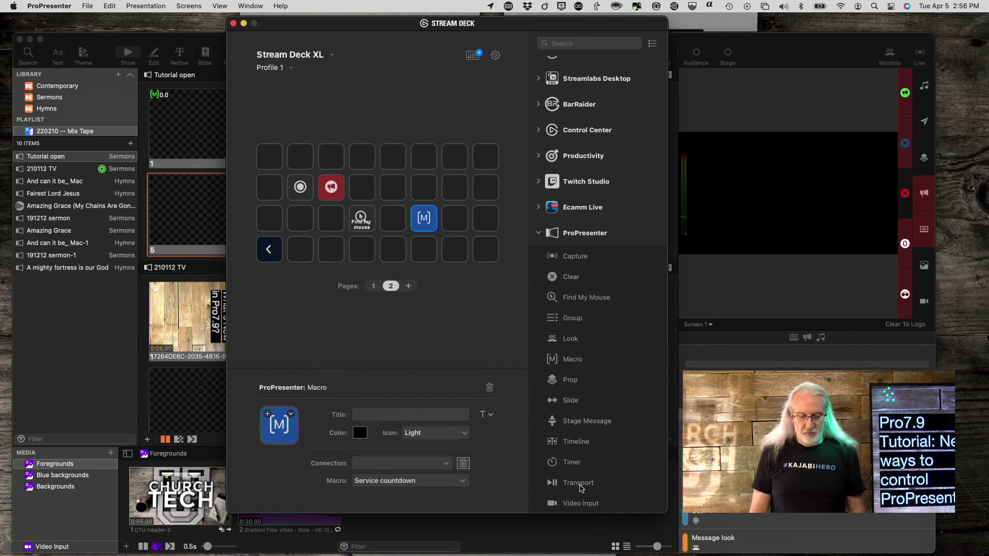
Add a Video Input key to the top row titled 'webcam'
{"action": "left_click_drag", "start_coordinate": [577, 507], "coordinate": [423, 157]}
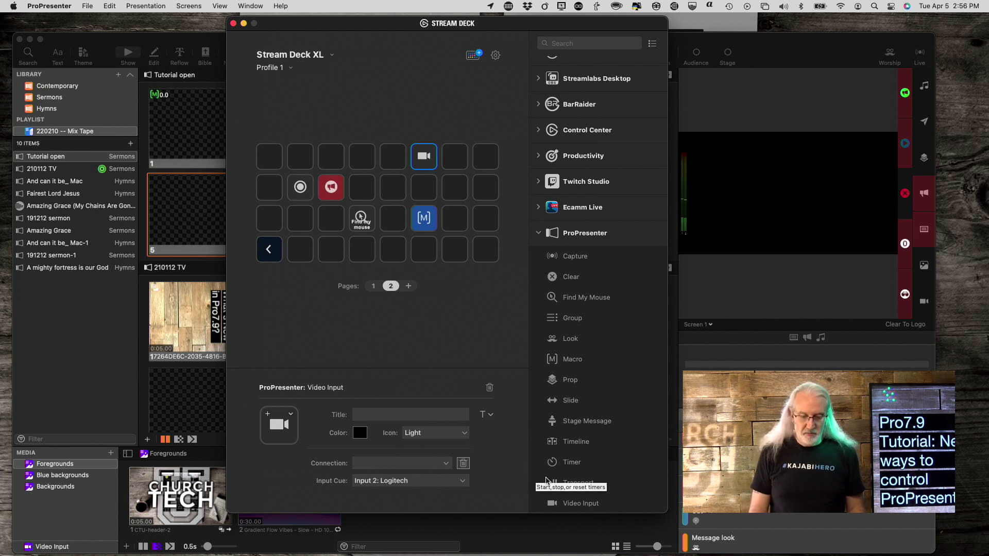
{"action": "left_click", "coordinate": [404, 413]}
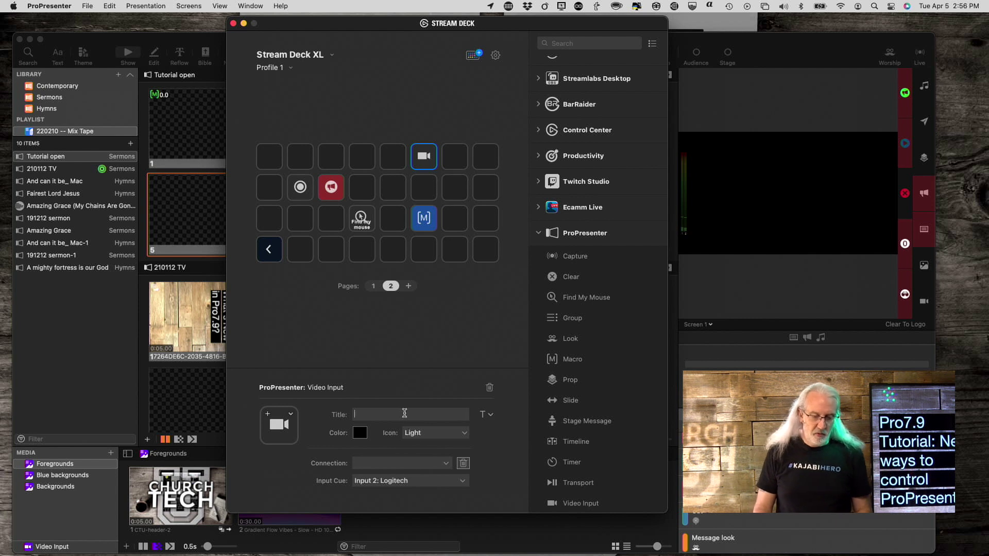
{"action": "type", "text": "webcam"}
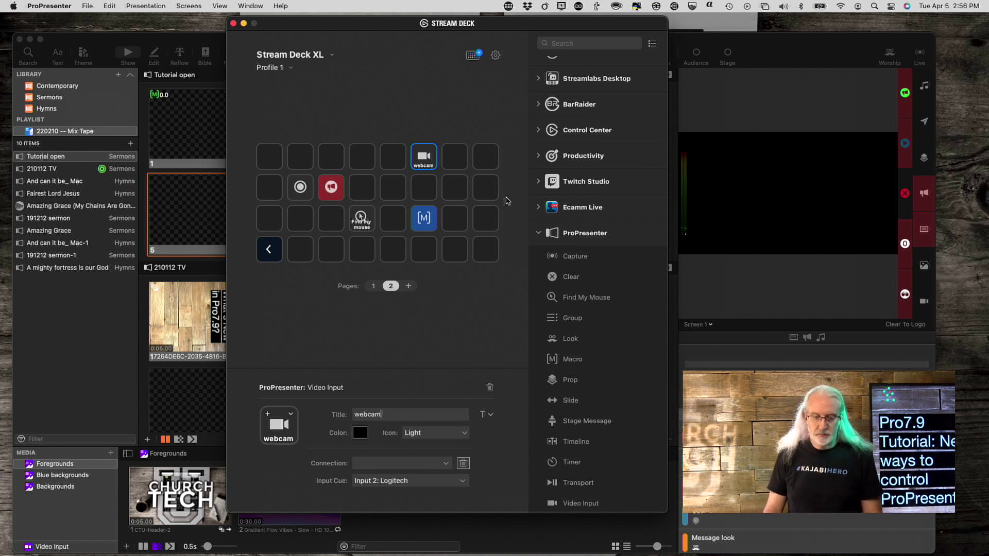
Add a second Video Input key set to Input 3: Canon T3i titled 'T3i', then place a Slide action
{"action": "left_click", "coordinate": [465, 168]}
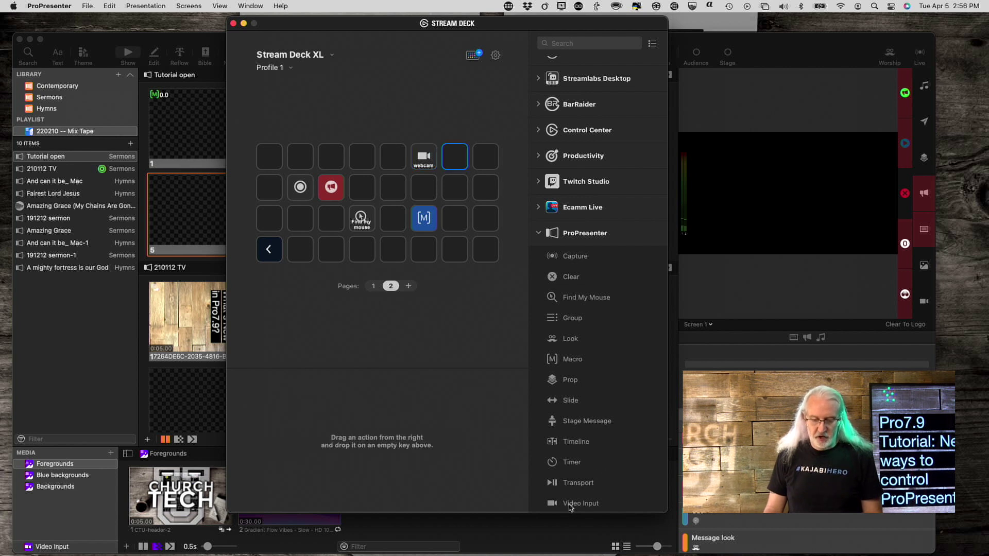
{"action": "left_click_drag", "start_coordinate": [570, 507], "coordinate": [455, 160]}
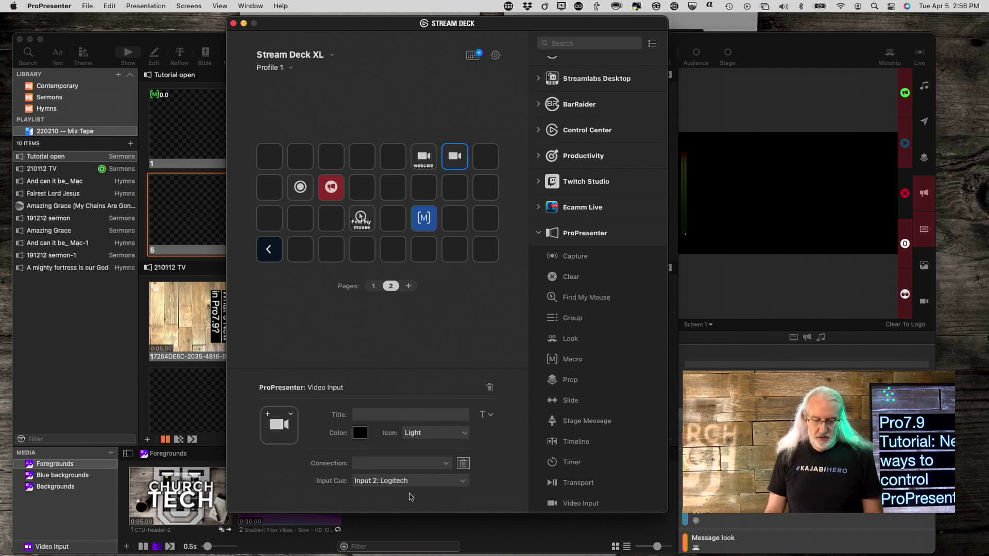
{"action": "left_click", "coordinate": [447, 481]}
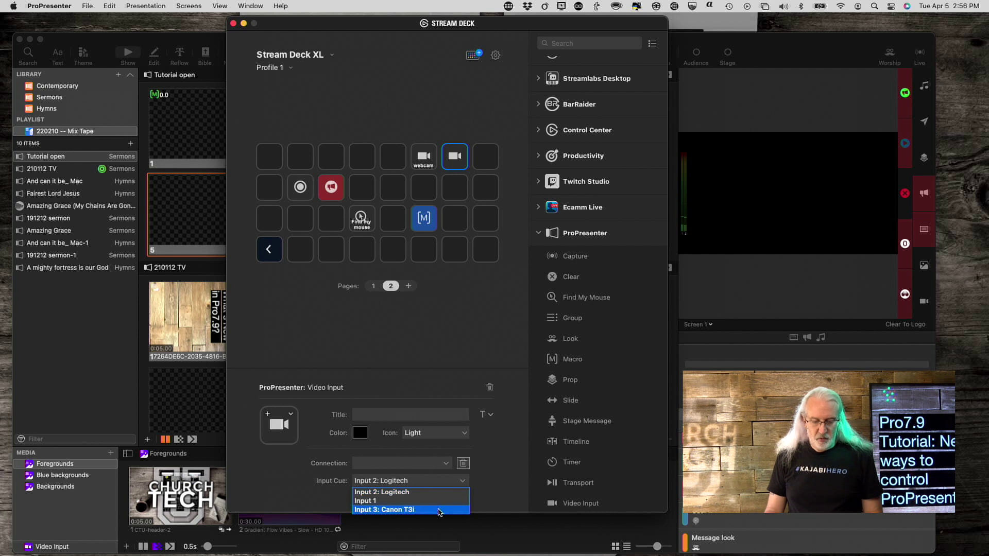
{"action": "left_click", "coordinate": [440, 509]}
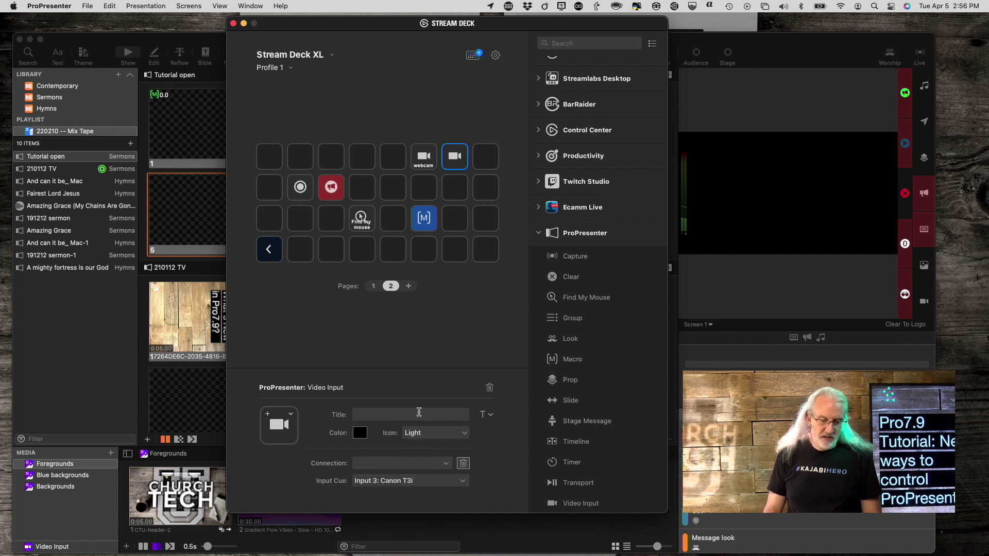
{"action": "key", "text": "BackSpace"}
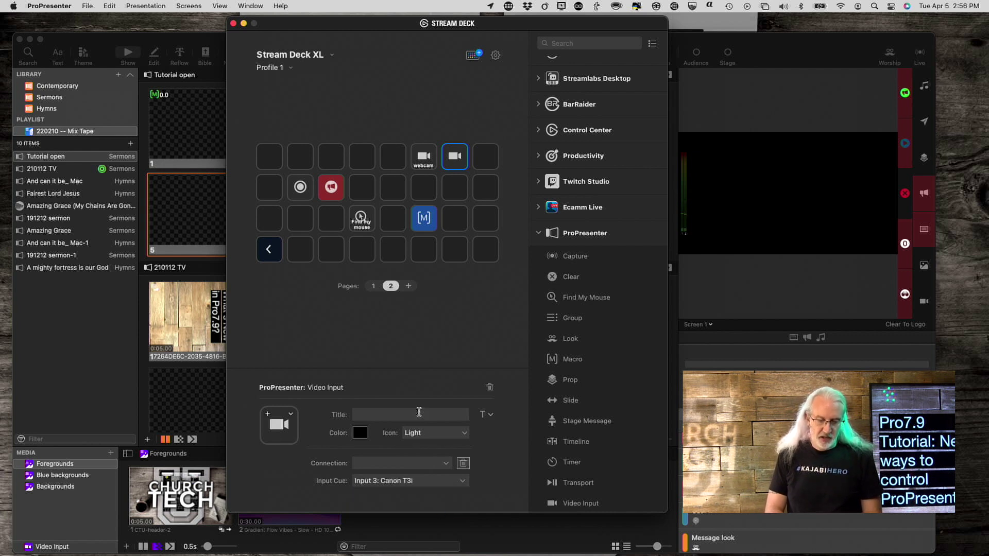
{"action": "type", "text": "T3"}
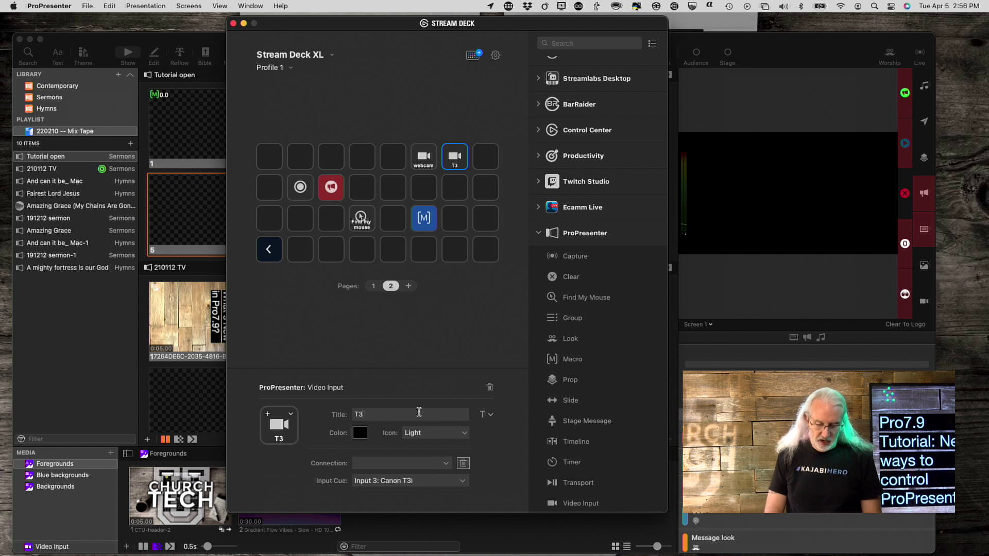
{"action": "type", "text": "i"}
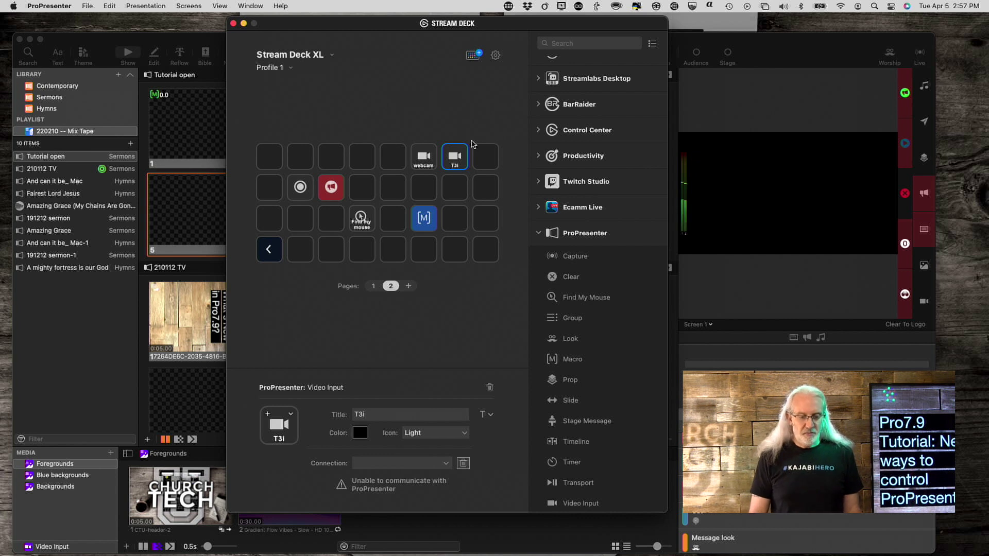
{"action": "scroll", "coordinate": [606, 386], "scroll_direction": "down", "scroll_amount": 1}
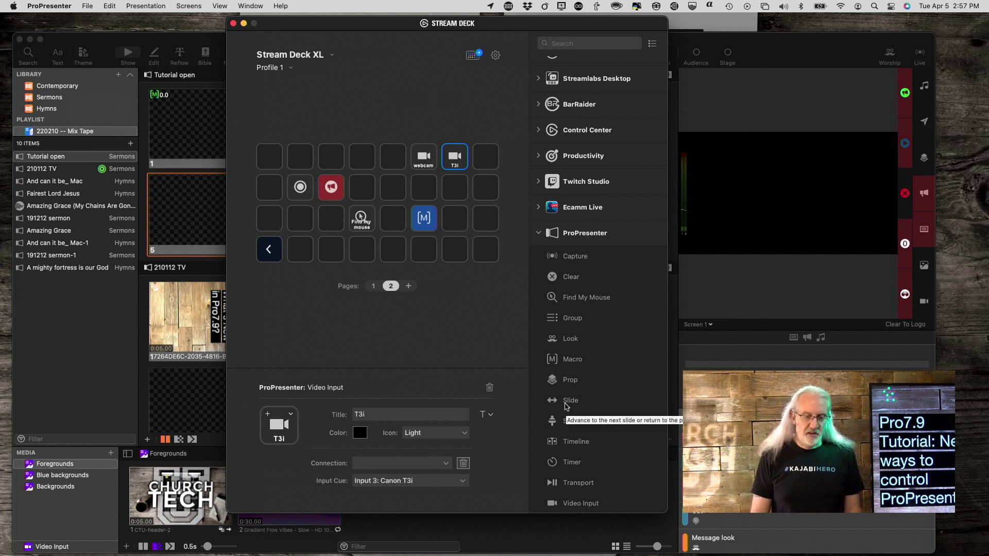
{"action": "left_click_drag", "start_coordinate": [567, 405], "coordinate": [393, 258]}
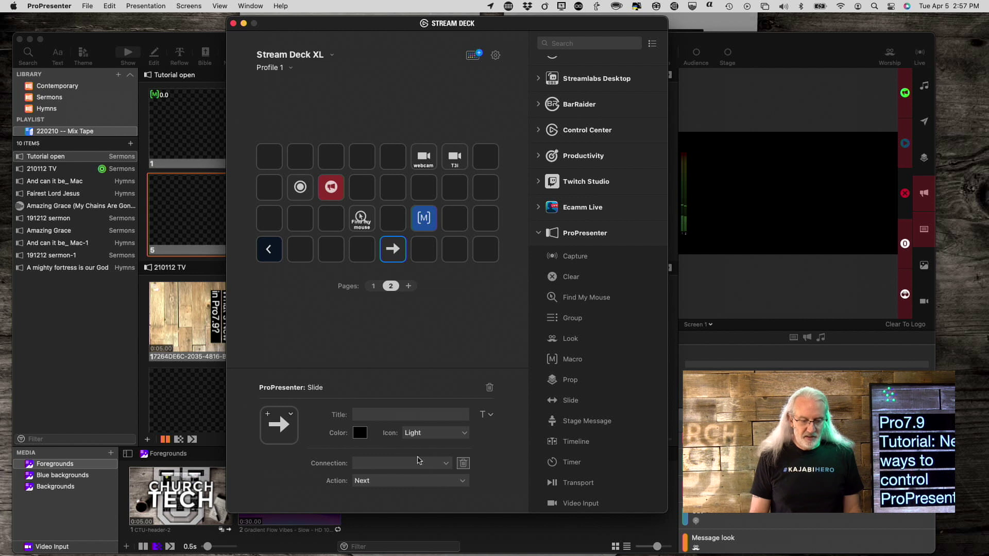
Set the bottom-row Slide key to Previous, add a Next Slide key beside it, then return to ProPresenter
{"action": "left_click", "coordinate": [458, 483]}
{"action": "left_click", "coordinate": [454, 499]}
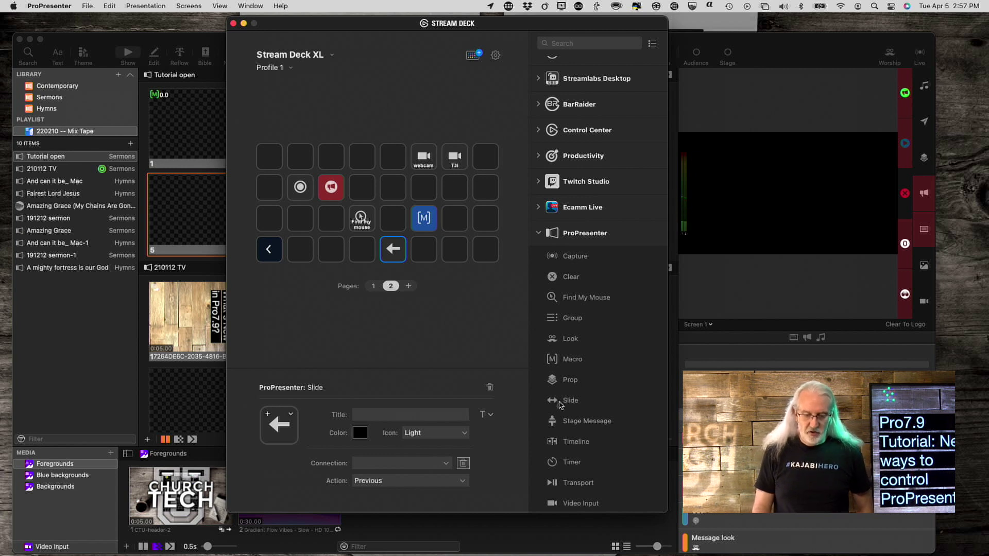
{"action": "left_click_drag", "start_coordinate": [560, 405], "coordinate": [431, 256]}
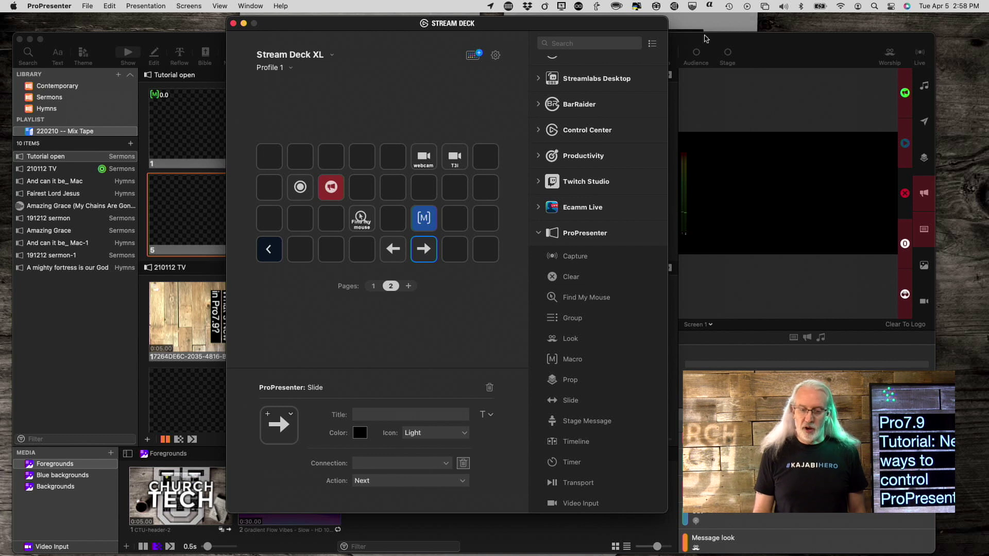
{"action": "left_click", "coordinate": [793, 47]}
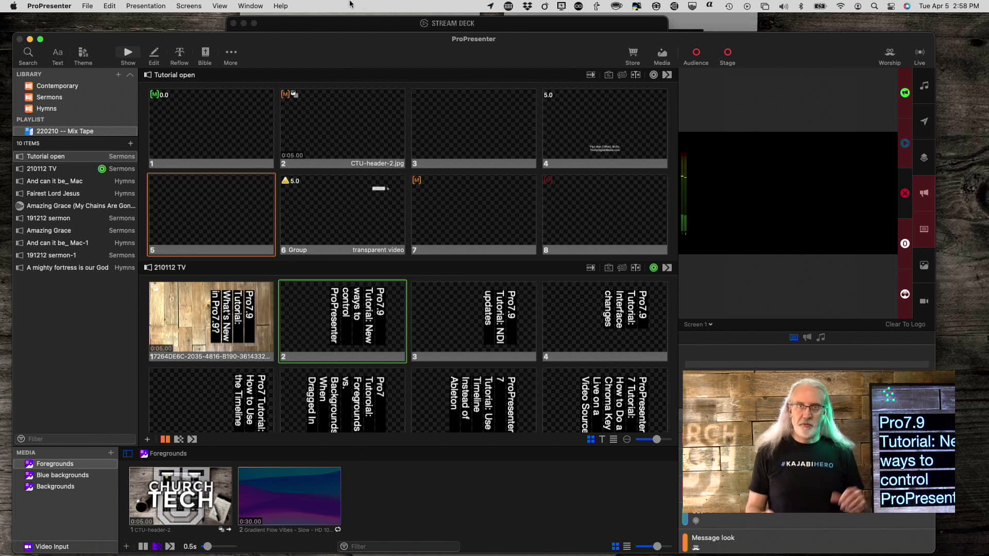
{"action": "left_click", "coordinate": [49, 6]}
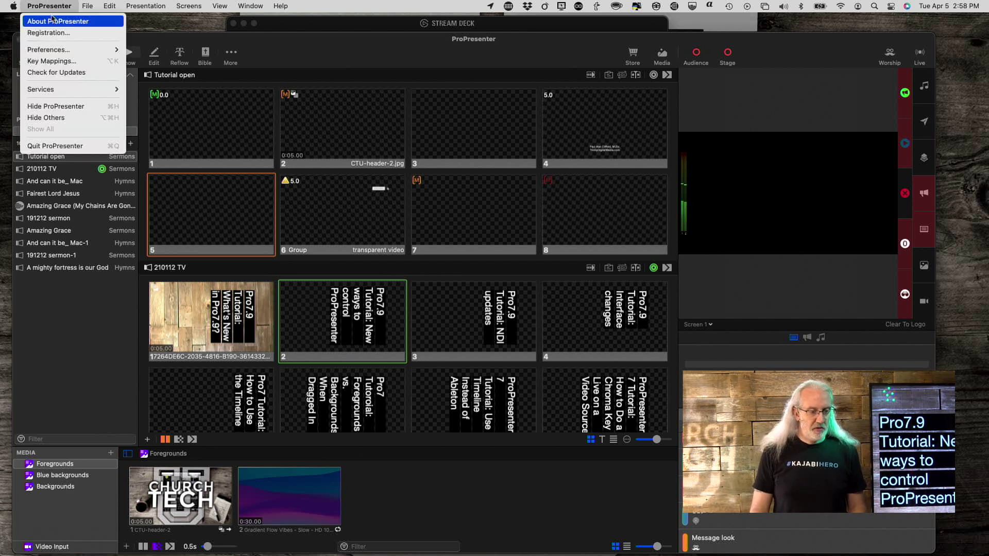
{"action": "mouse_move", "coordinate": [59, 49]}
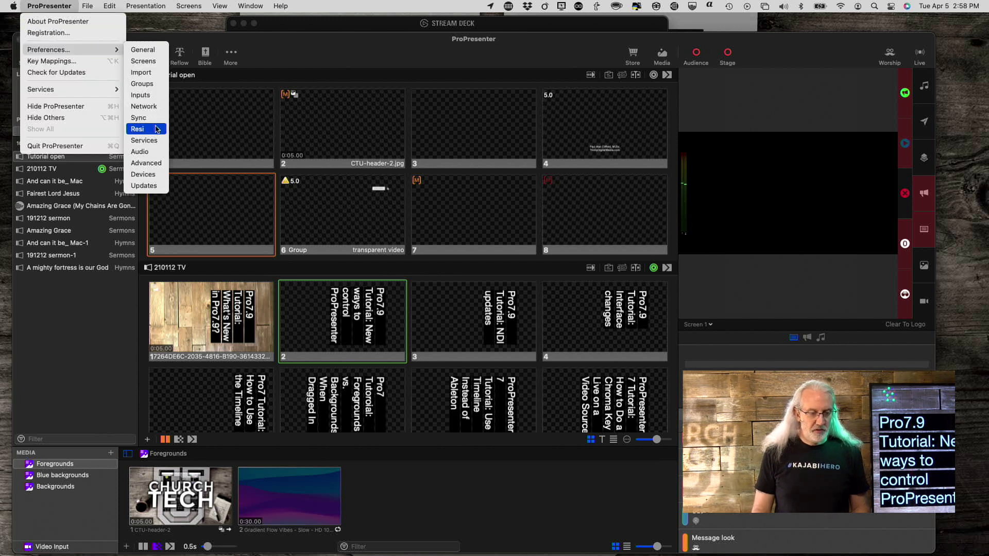
{"action": "left_click", "coordinate": [154, 177]}
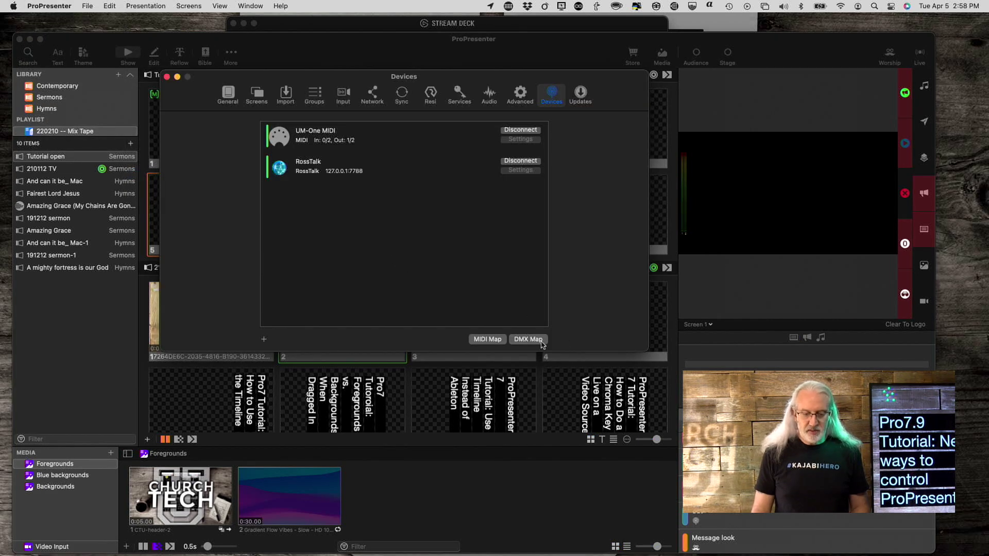
{"action": "left_click", "coordinate": [486, 339]}
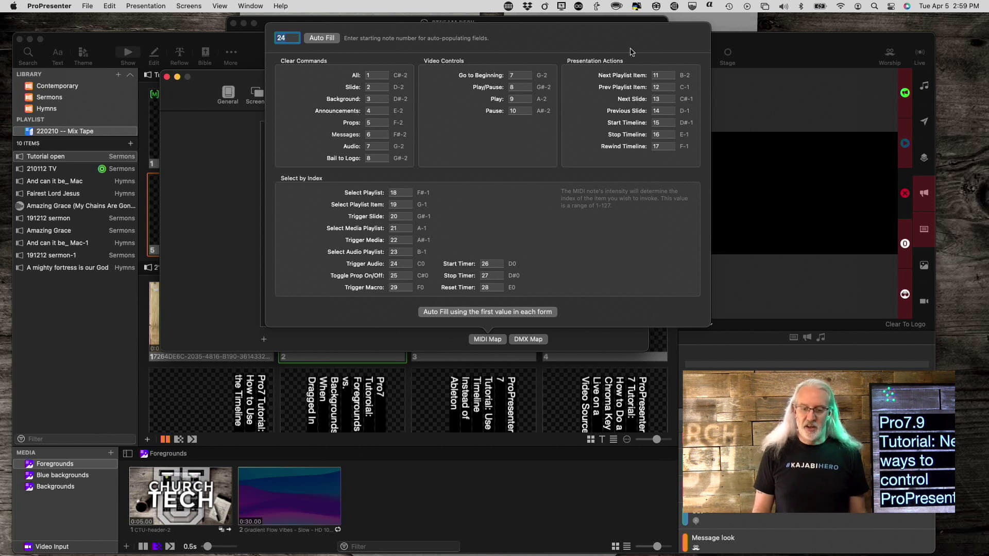
{"action": "left_click", "coordinate": [781, 42]}
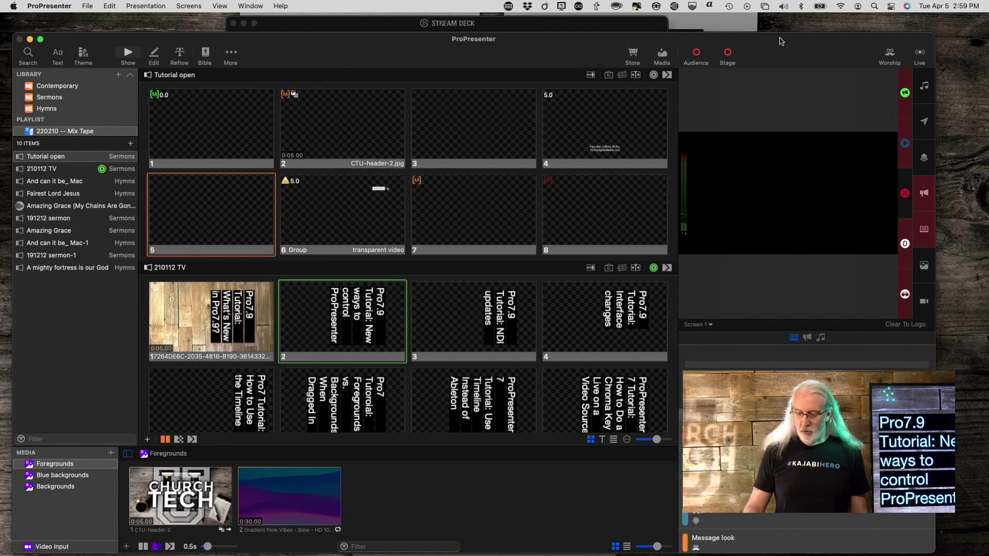